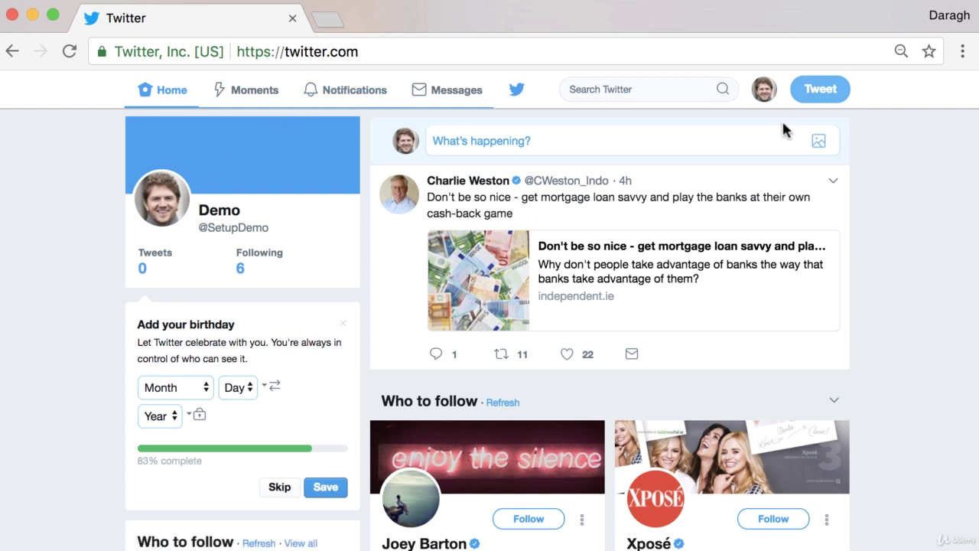
Open the Help Center from the account options in a new browser tab and switch to it
{"action": "left_click", "coordinate": [764, 98]}
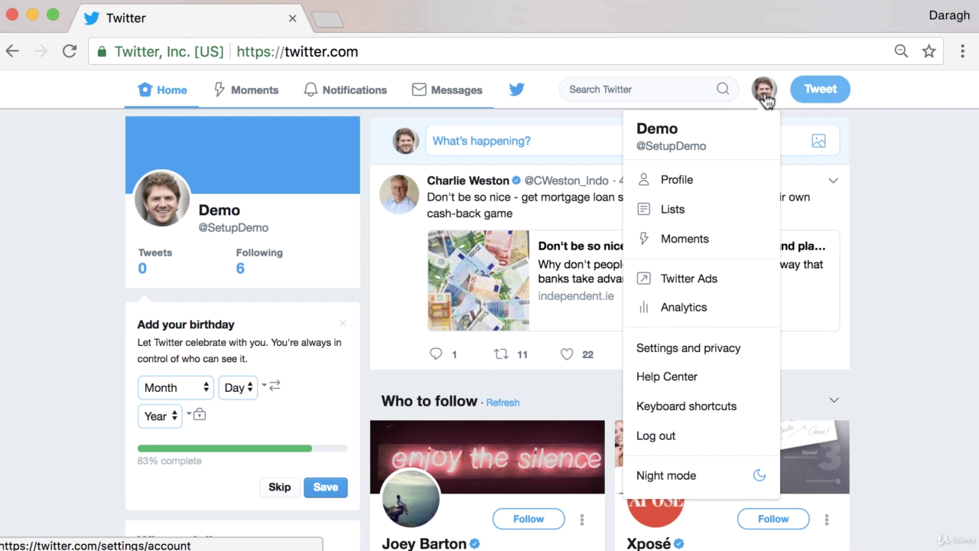
{"action": "right_click", "coordinate": [690, 383]}
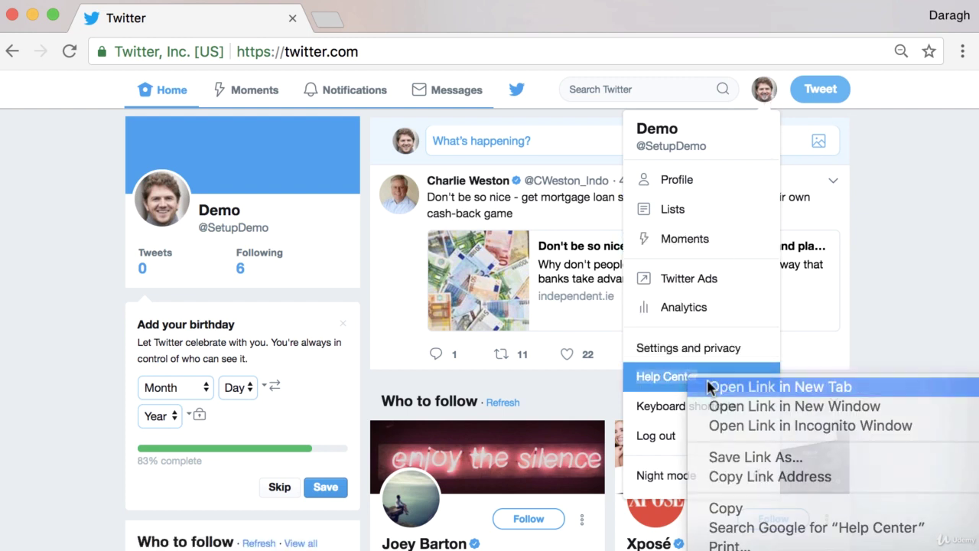
{"action": "left_click", "coordinate": [765, 387]}
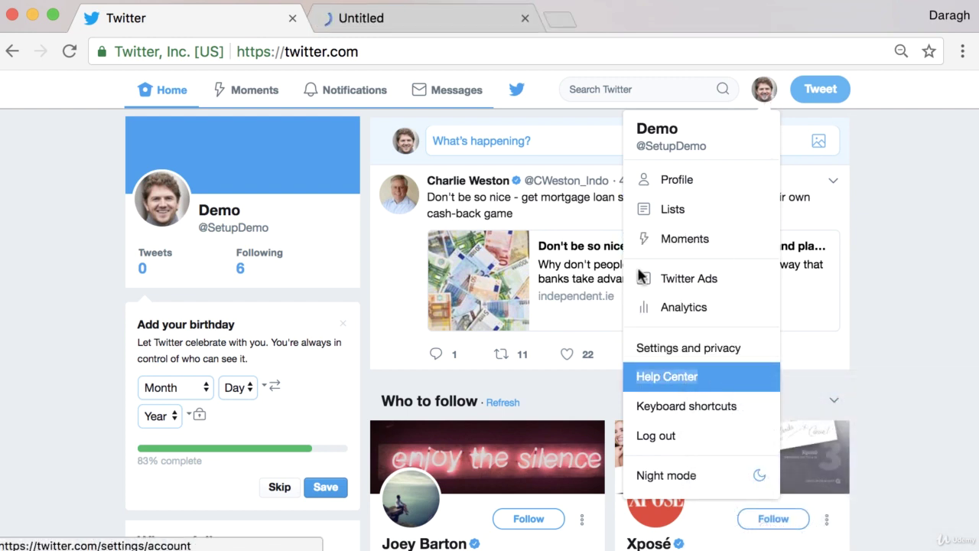
{"action": "left_click", "coordinate": [451, 26]}
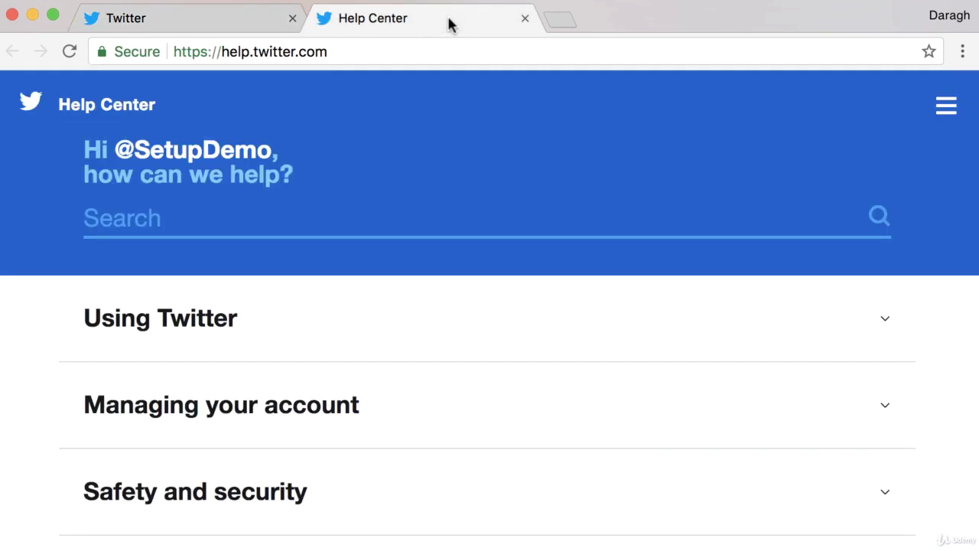
Search the Help Center for "about different types of tweets" and open the article About different types of Tweets
{"action": "scroll", "coordinate": [438, 251], "scroll_direction": "down", "scroll_amount": 1}
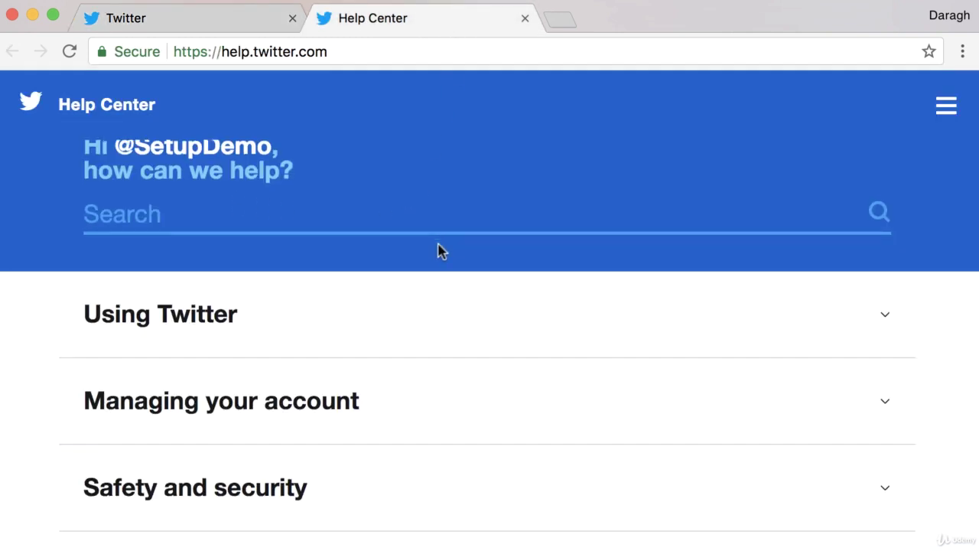
{"action": "scroll", "coordinate": [441, 251], "scroll_direction": "down", "scroll_amount": 3}
{"action": "scroll", "coordinate": [446, 242], "scroll_direction": "up", "scroll_amount": 2}
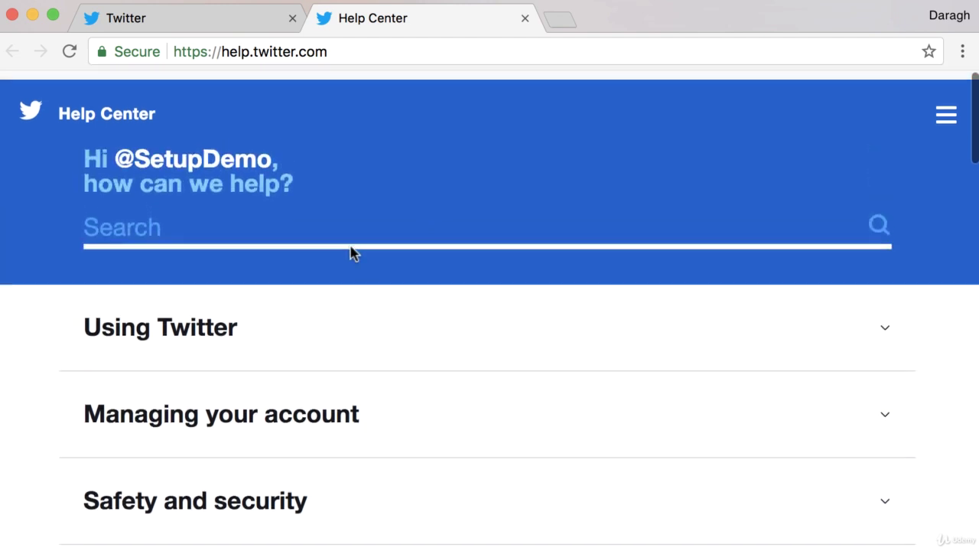
{"action": "left_click", "coordinate": [200, 225]}
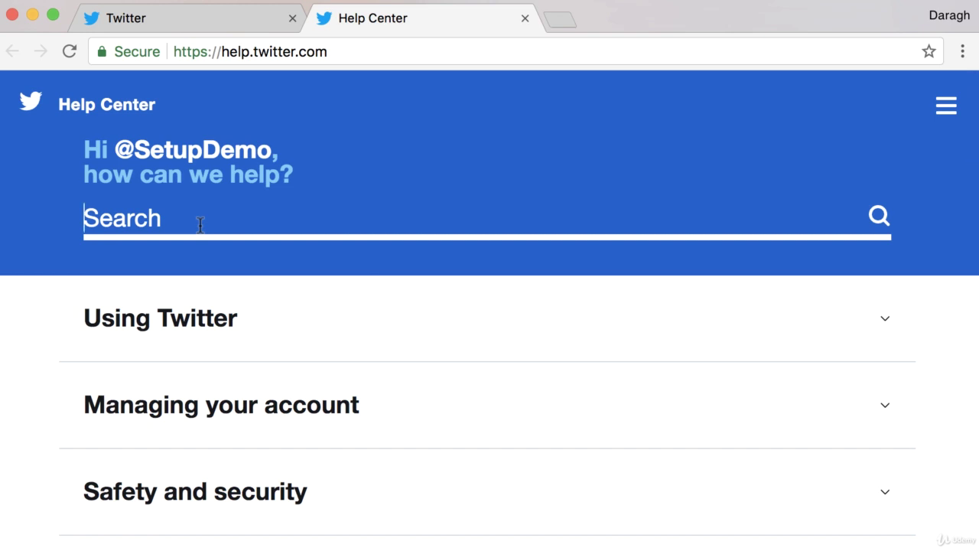
{"action": "type", "text": "about "}
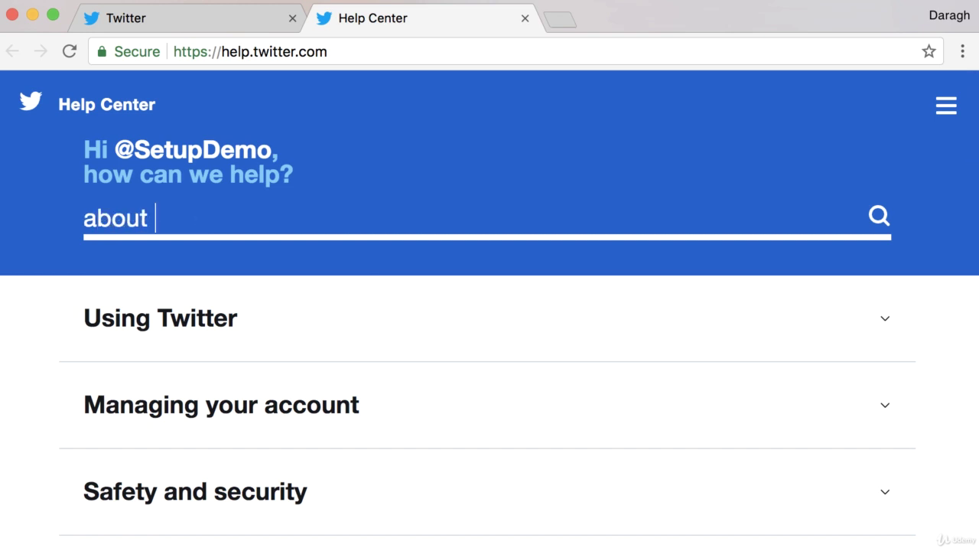
{"action": "type", "text": "different "}
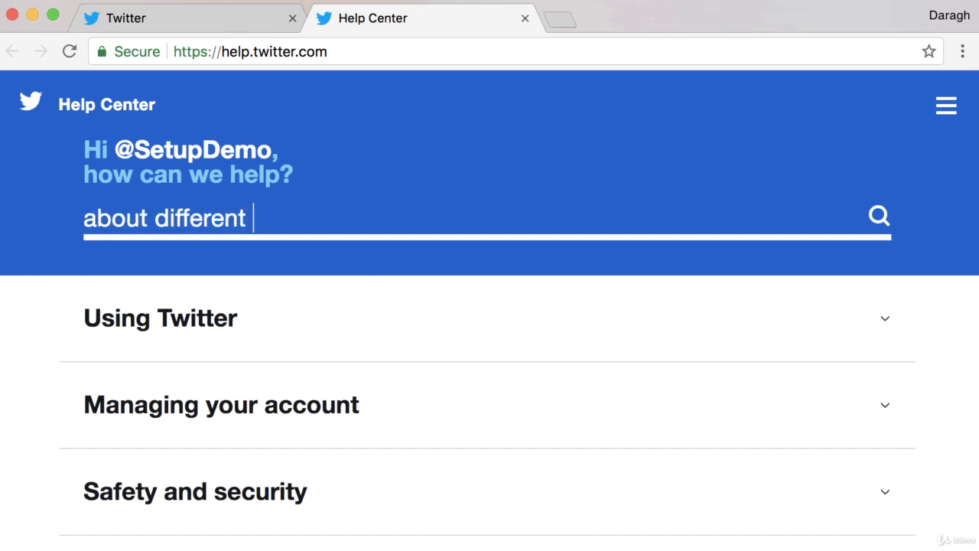
{"action": "type", "text": "types of tweets"}
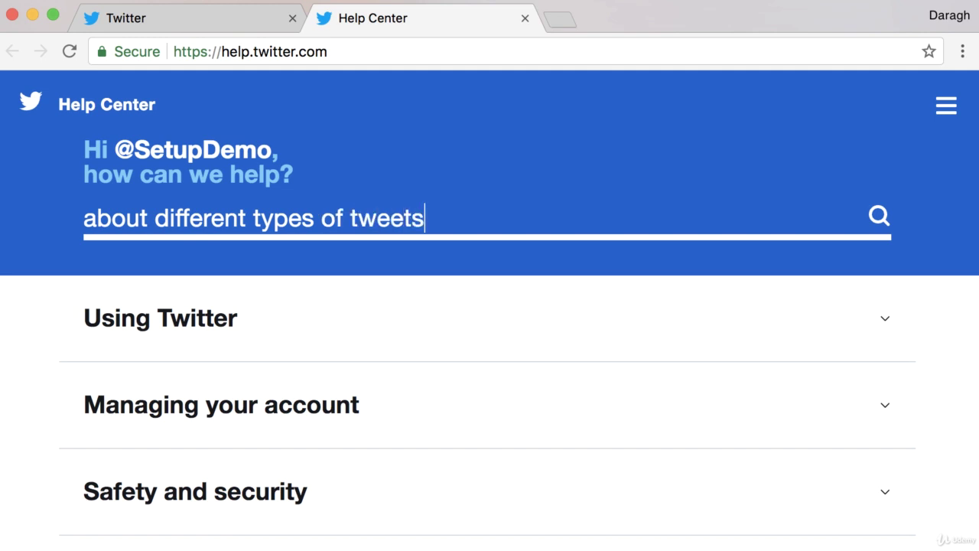
{"action": "key", "text": "Return"}
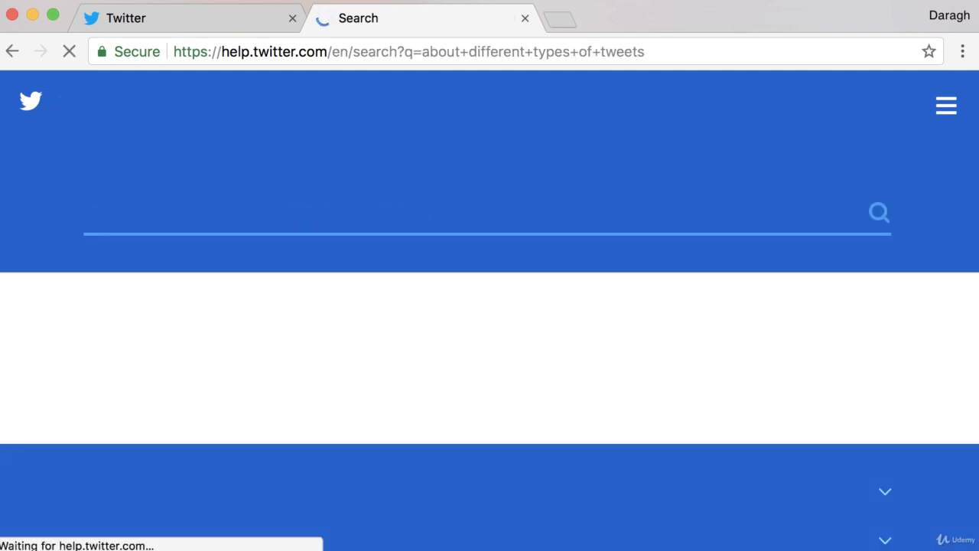
{"action": "left_click", "coordinate": [241, 439]}
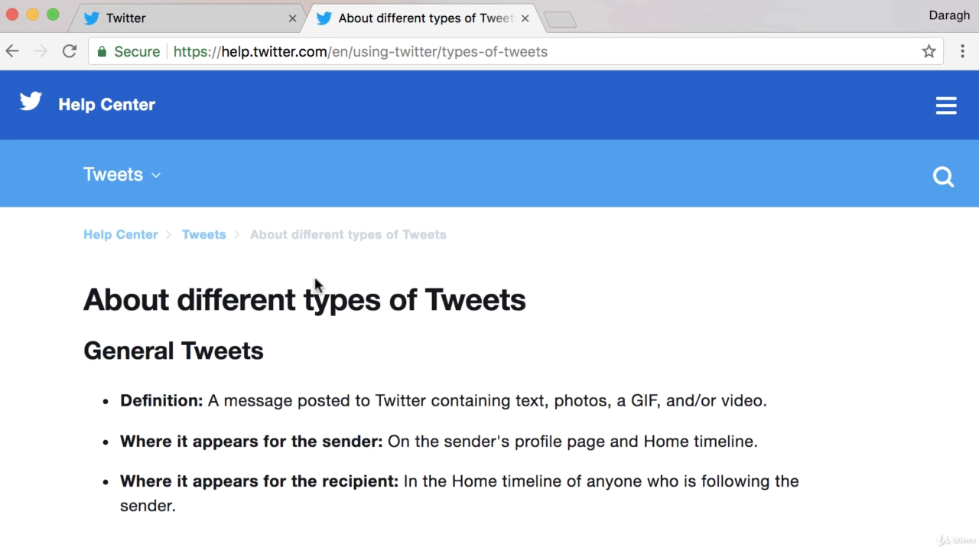
Read the General Tweets section, highlighting the definition and where such tweets appear for the sender and the recipient
{"action": "scroll", "coordinate": [317, 284], "scroll_direction": "down", "scroll_amount": 1}
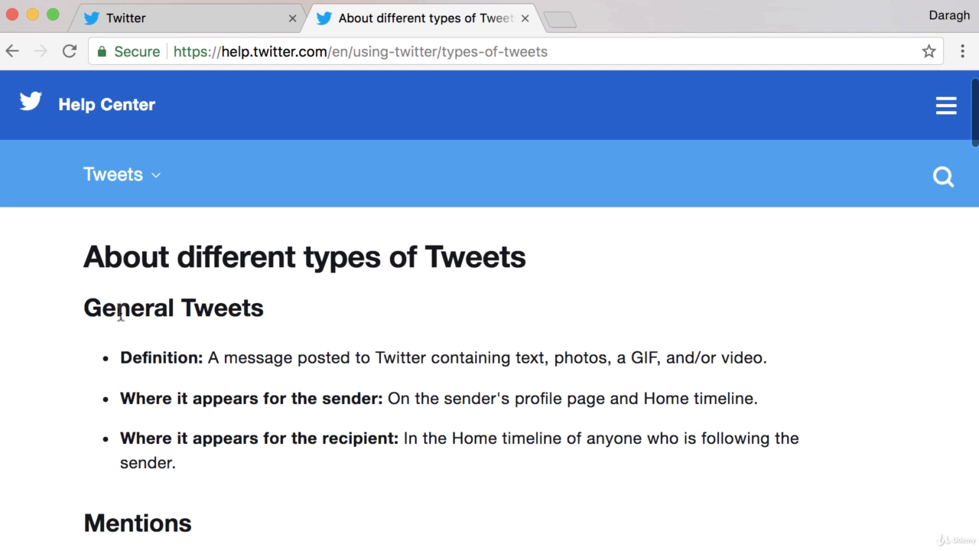
{"action": "left_click_drag", "start_coordinate": [212, 357], "coordinate": [735, 365]}
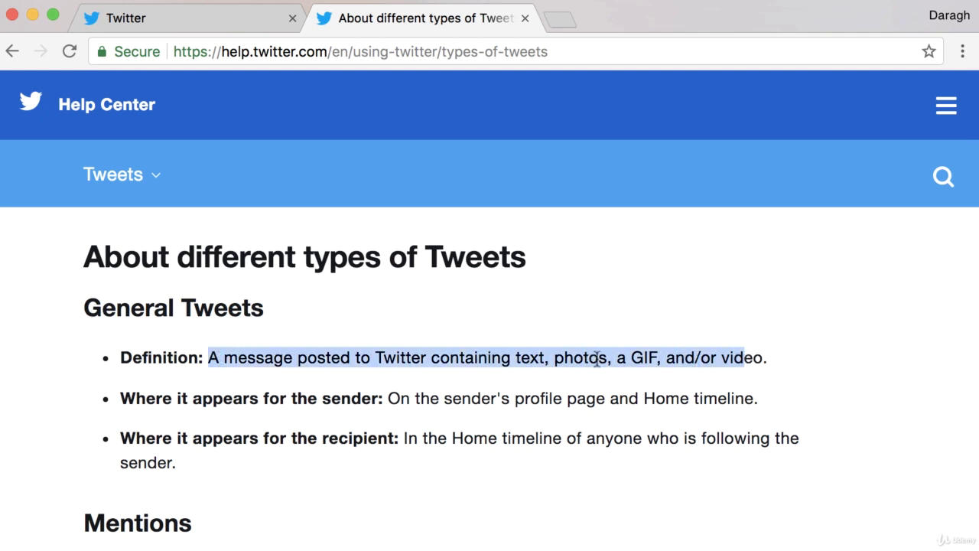
{"action": "left_click", "coordinate": [180, 389]}
{"action": "left_click_drag", "start_coordinate": [388, 397], "coordinate": [753, 399]}
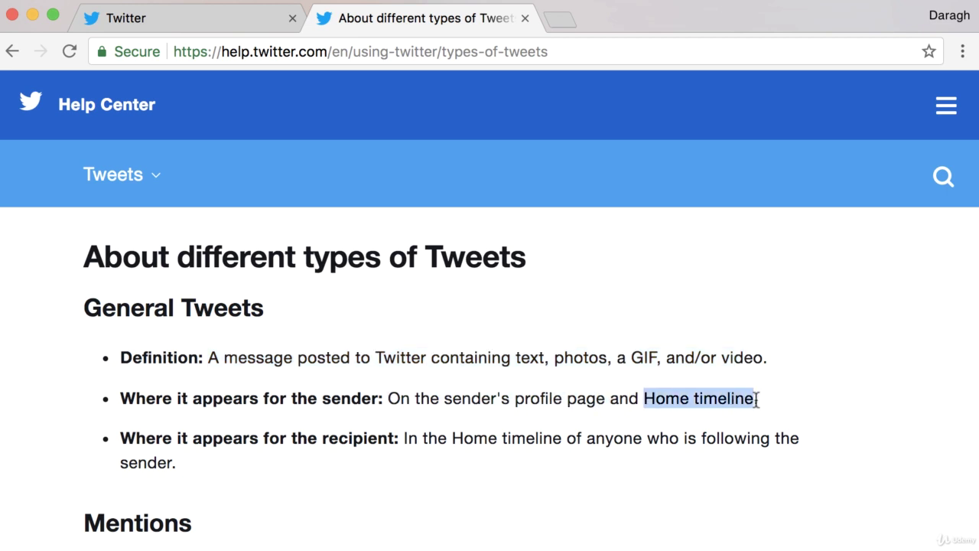
{"action": "left_click", "coordinate": [733, 403]}
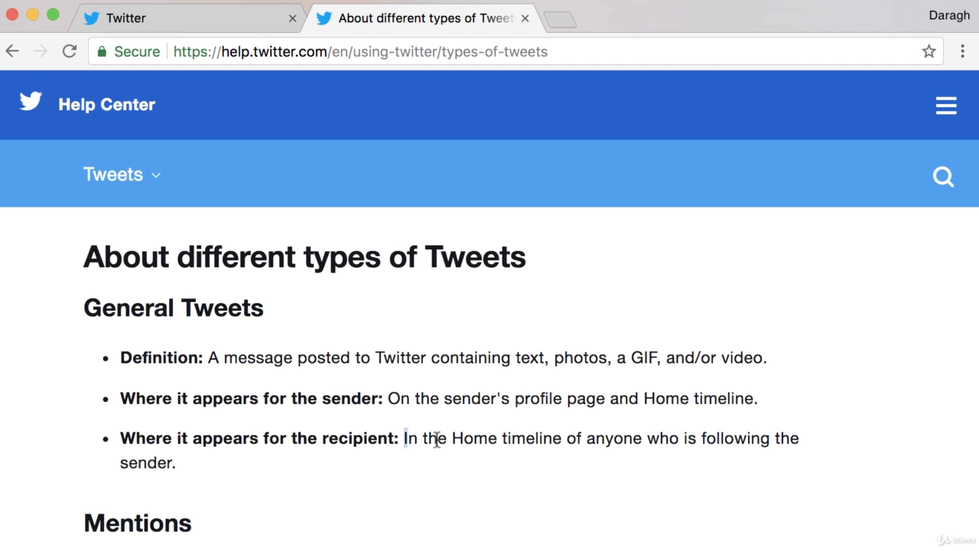
{"action": "left_click_drag", "start_coordinate": [404, 438], "coordinate": [780, 451]}
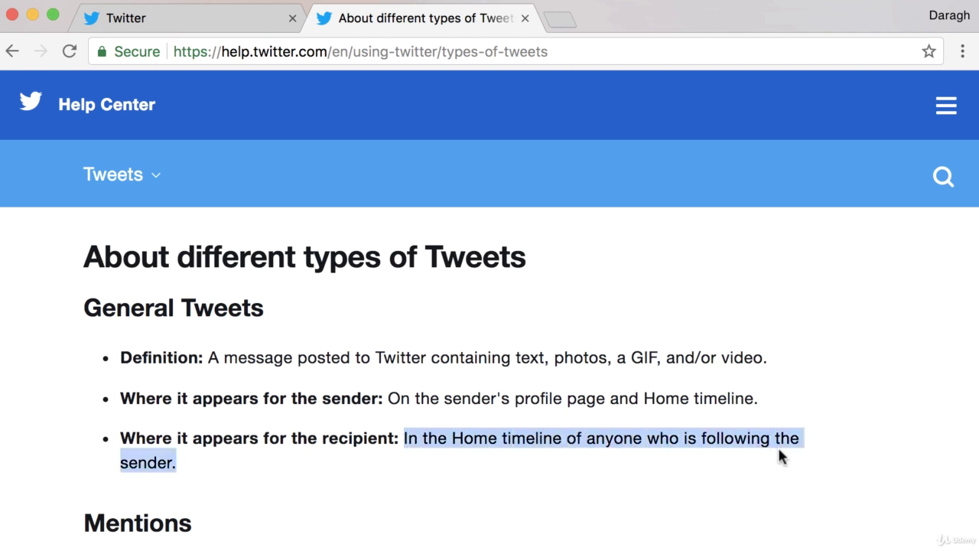
Return to Twitter and post the tweet "Hello World!" from the demo account's profile page
{"action": "left_click", "coordinate": [172, 22]}
{"action": "left_click", "coordinate": [214, 218]}
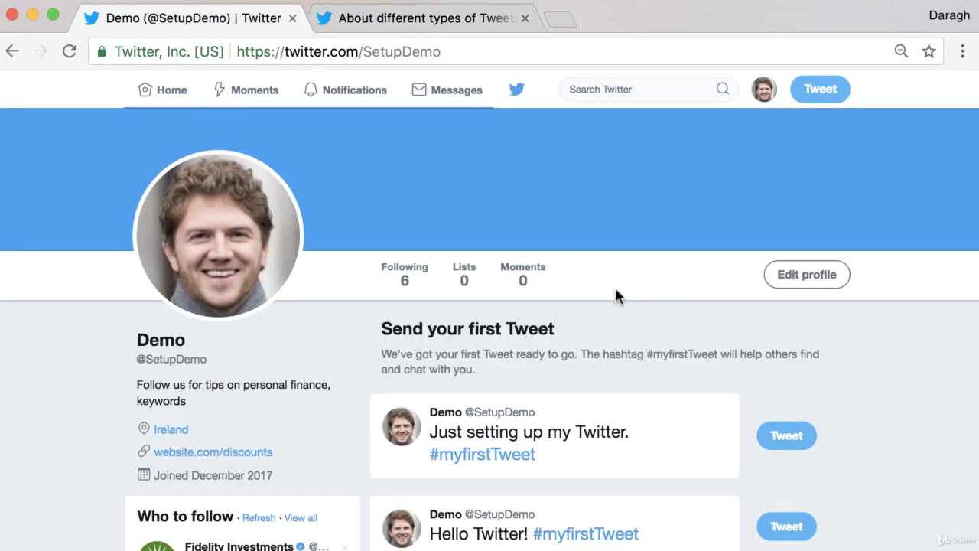
{"action": "scroll", "coordinate": [589, 304], "scroll_direction": "down", "scroll_amount": 5}
{"action": "left_click", "coordinate": [495, 455]}
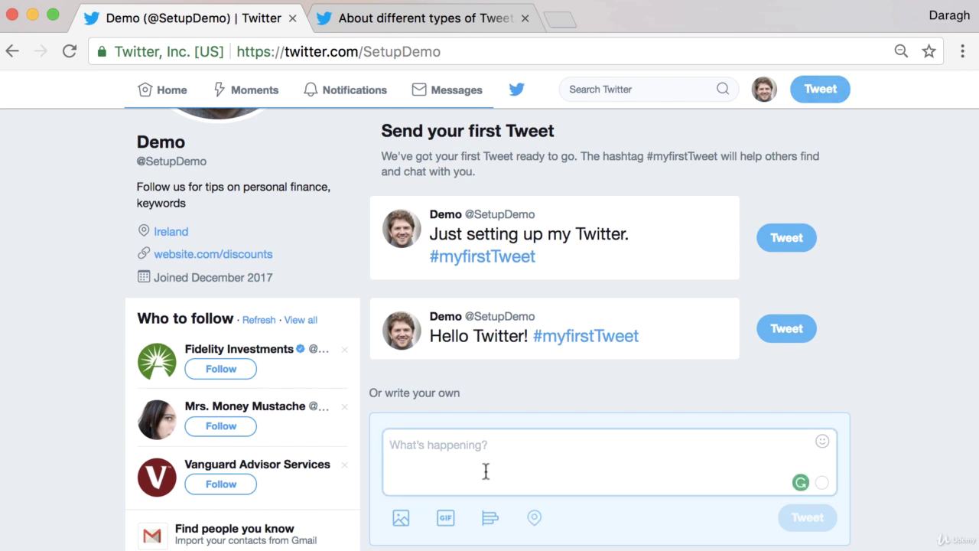
{"action": "type", "text": "Hello World!"}
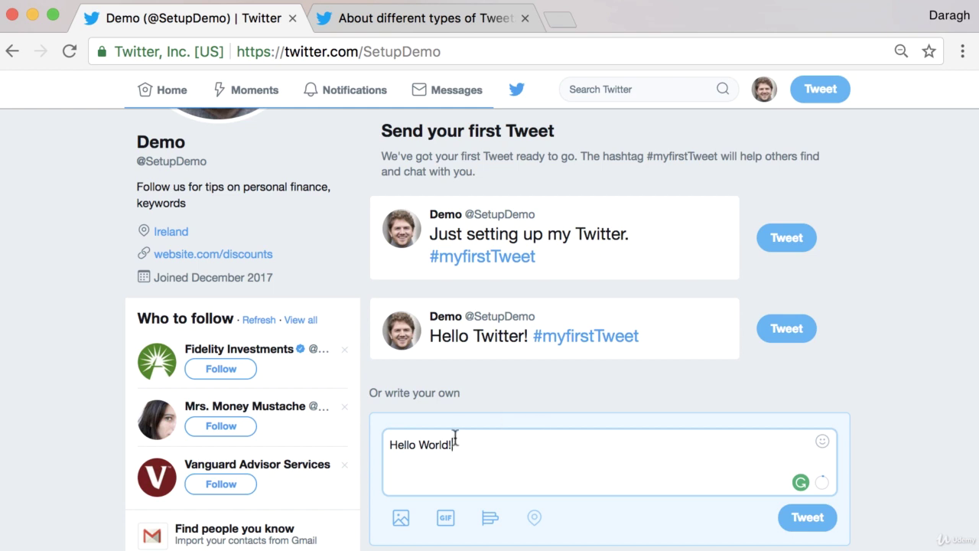
{"action": "left_click", "coordinate": [805, 519]}
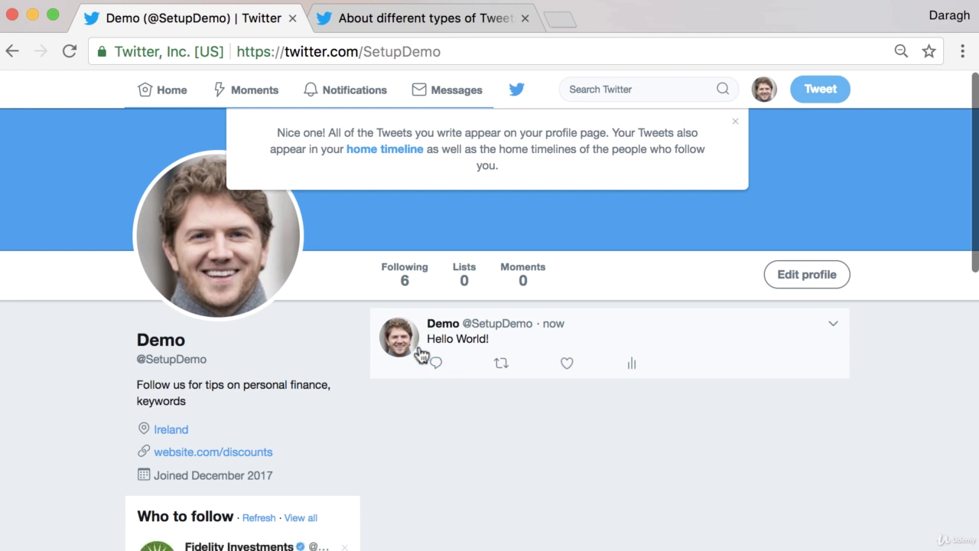
Dismiss the notice on the profile page and look through the Home timeline
{"action": "scroll", "coordinate": [498, 402], "scroll_direction": "down", "scroll_amount": 1}
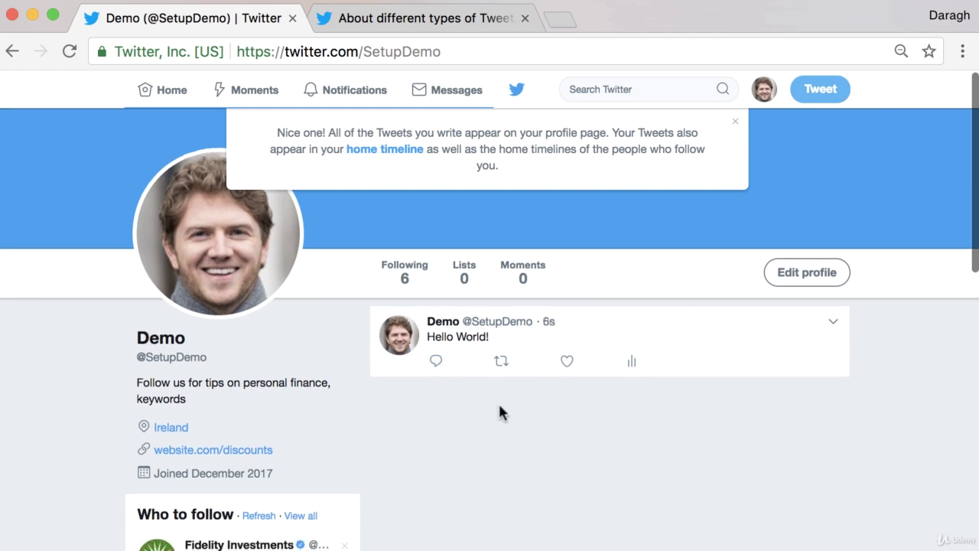
{"action": "left_click", "coordinate": [734, 126]}
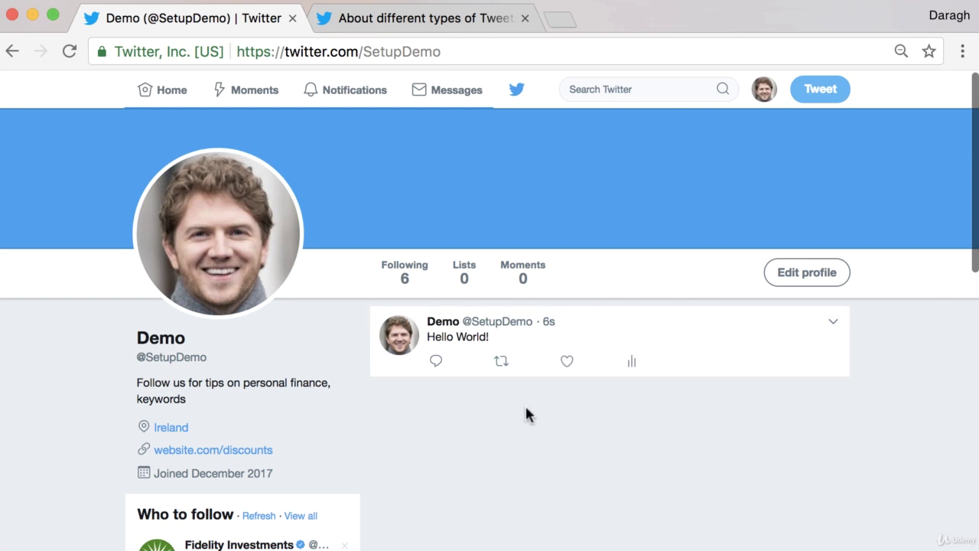
{"action": "left_click", "coordinate": [172, 102]}
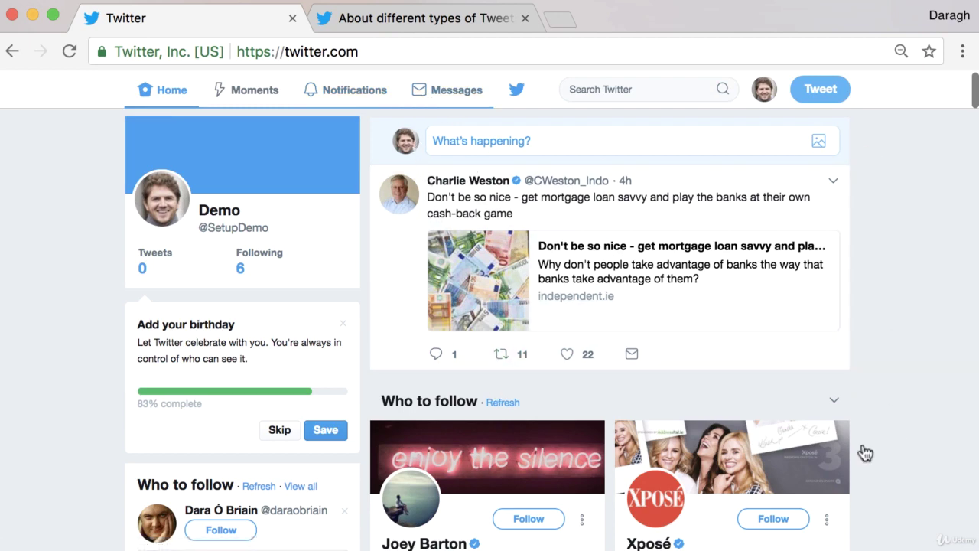
{"action": "scroll", "coordinate": [562, 362], "scroll_direction": "down", "scroll_amount": 5}
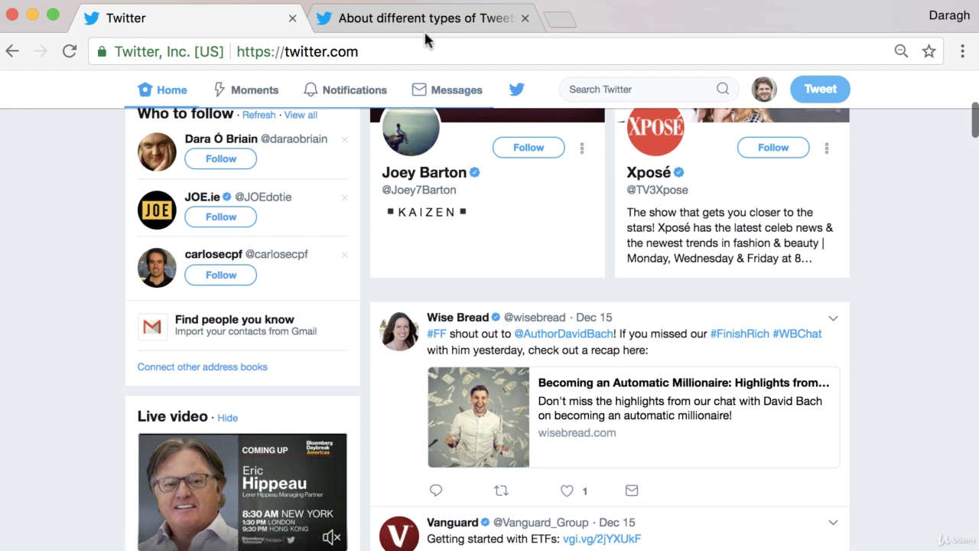
{"action": "left_click", "coordinate": [426, 31]}
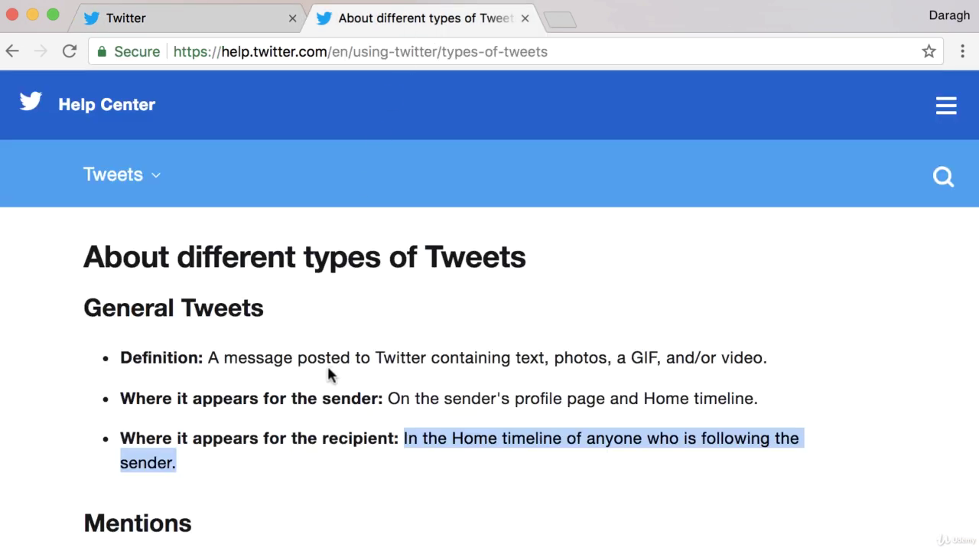
{"action": "scroll", "coordinate": [330, 374], "scroll_direction": "down", "scroll_amount": 2}
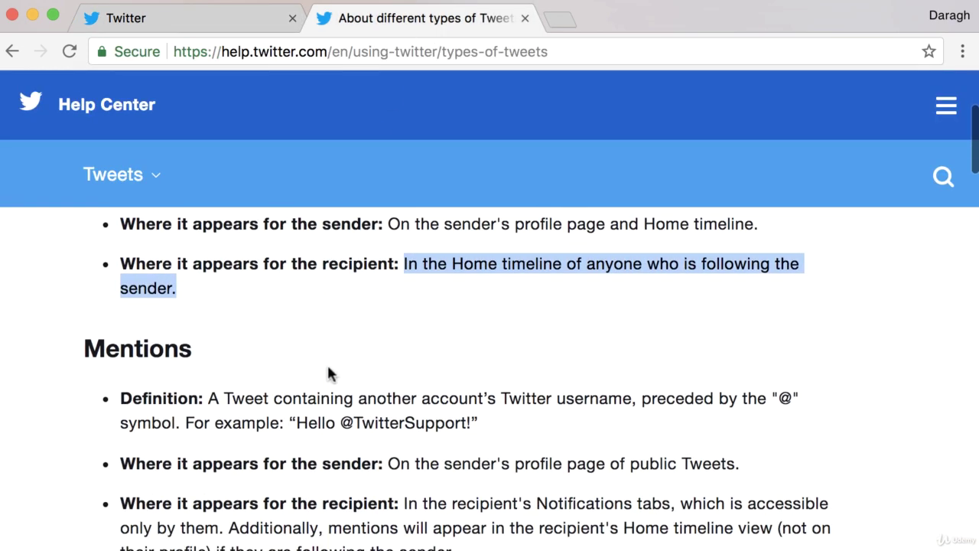
{"action": "scroll", "coordinate": [310, 370], "scroll_direction": "down", "scroll_amount": 2}
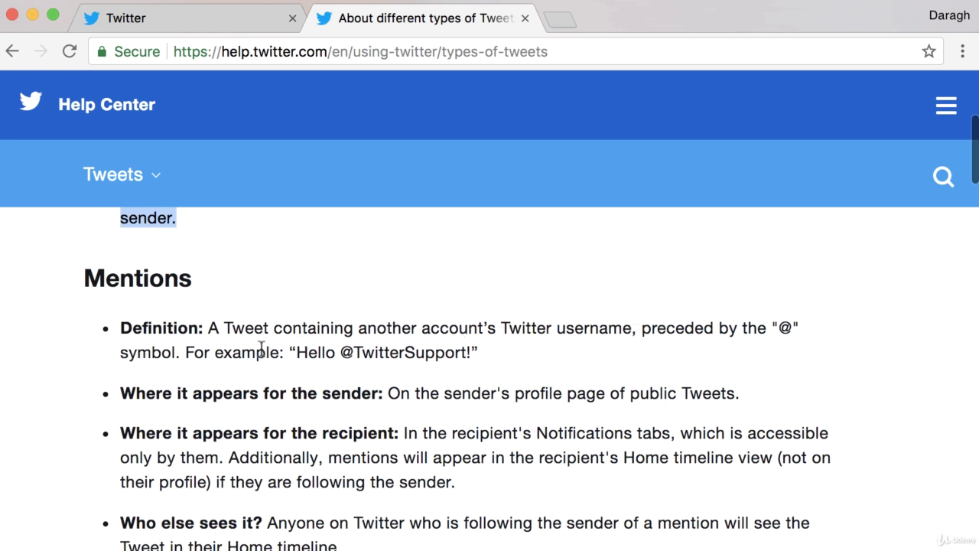
{"action": "left_click_drag", "start_coordinate": [297, 353], "coordinate": [471, 356]}
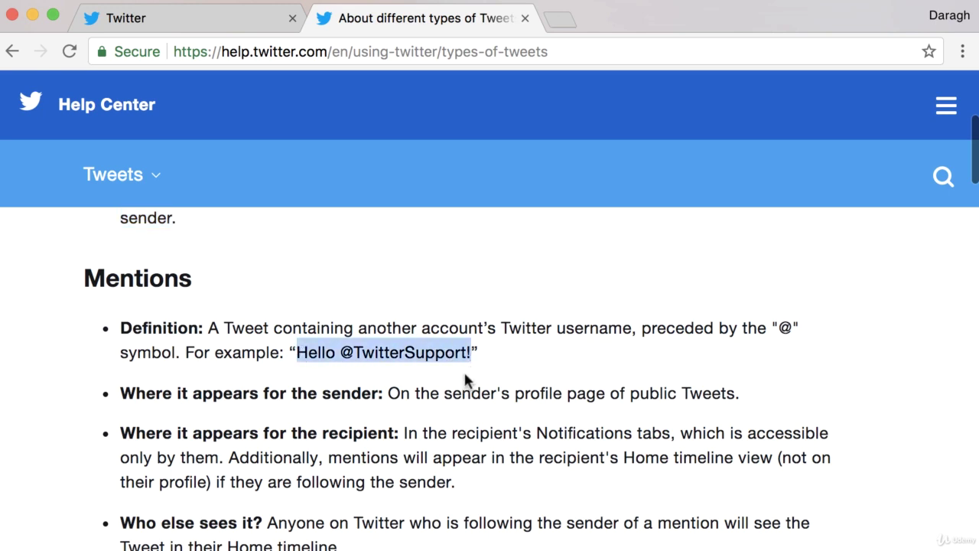
{"action": "left_click", "coordinate": [224, 27]}
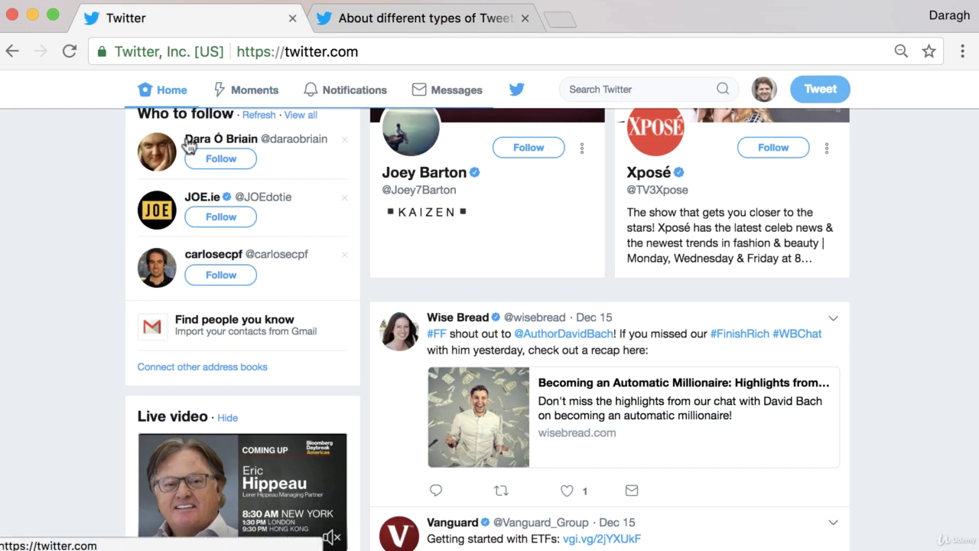
{"action": "scroll", "coordinate": [197, 157], "scroll_direction": "up", "scroll_amount": 5}
{"action": "left_click", "coordinate": [218, 211]}
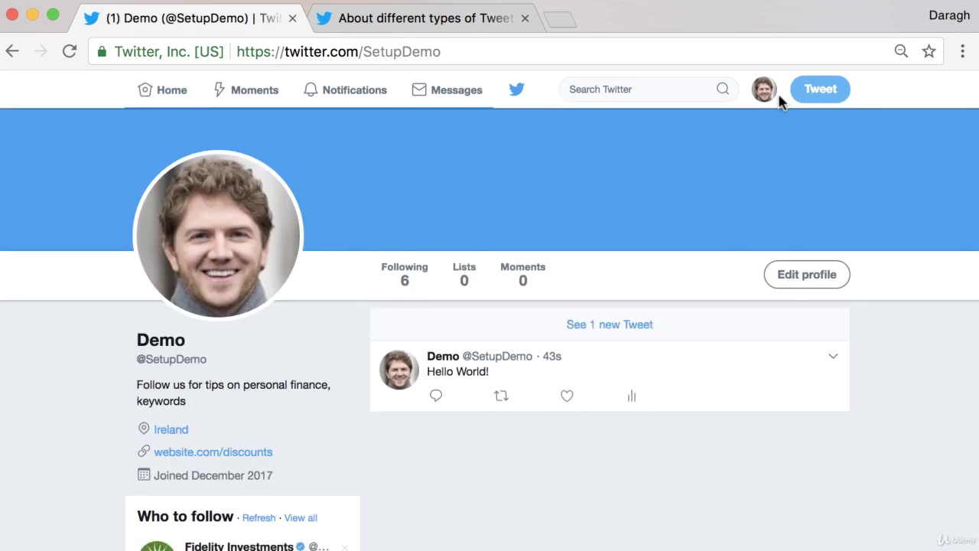
{"action": "left_click", "coordinate": [824, 98]}
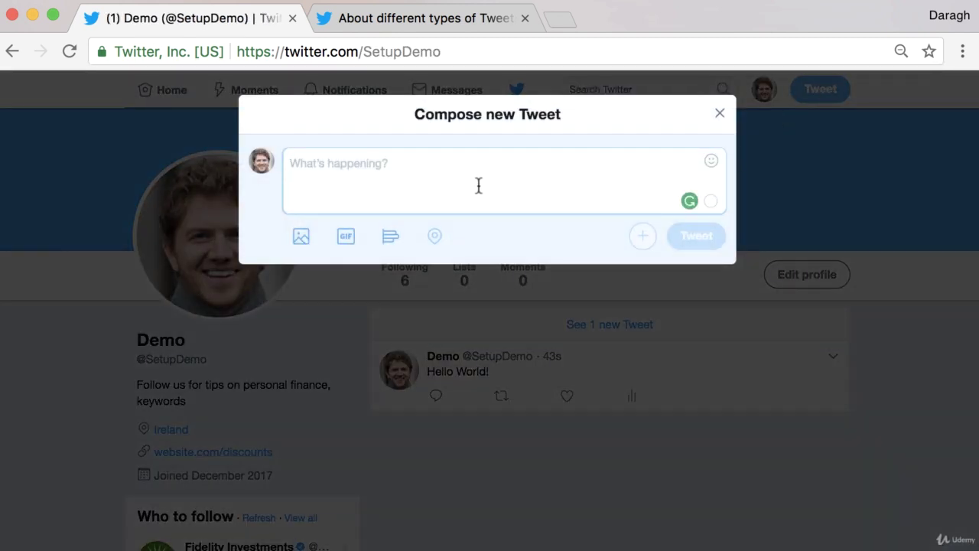
{"action": "type", "text": "Hello @TwitterSupport!"}
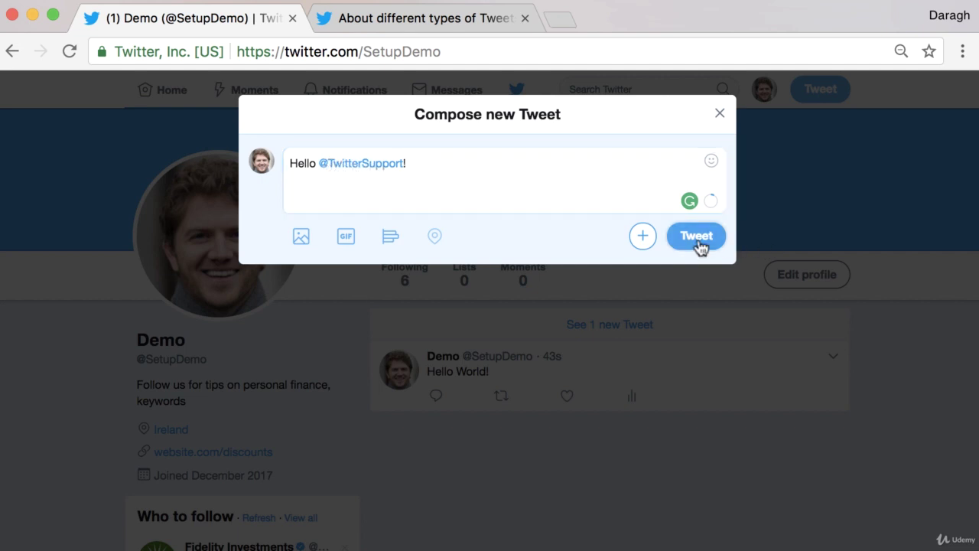
{"action": "left_click", "coordinate": [698, 243]}
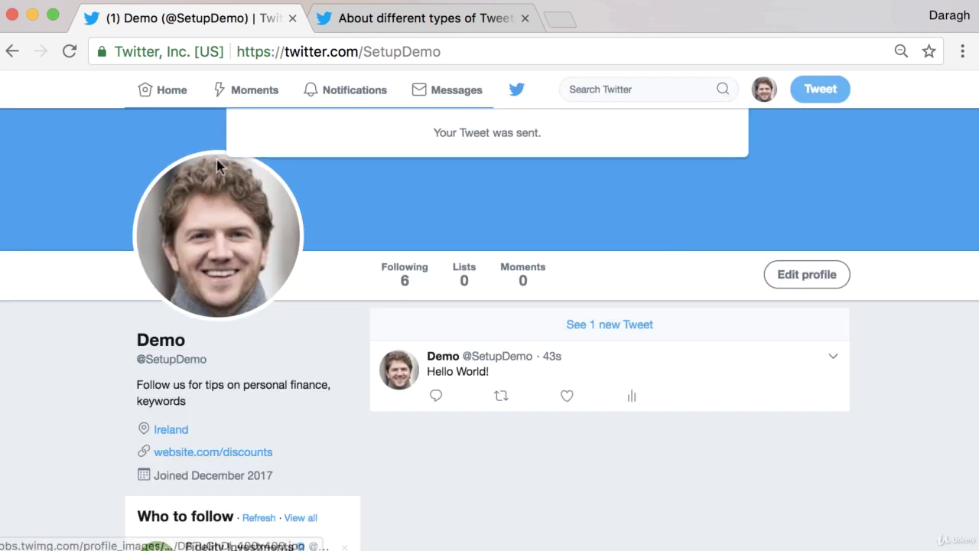
{"action": "left_click", "coordinate": [75, 53]}
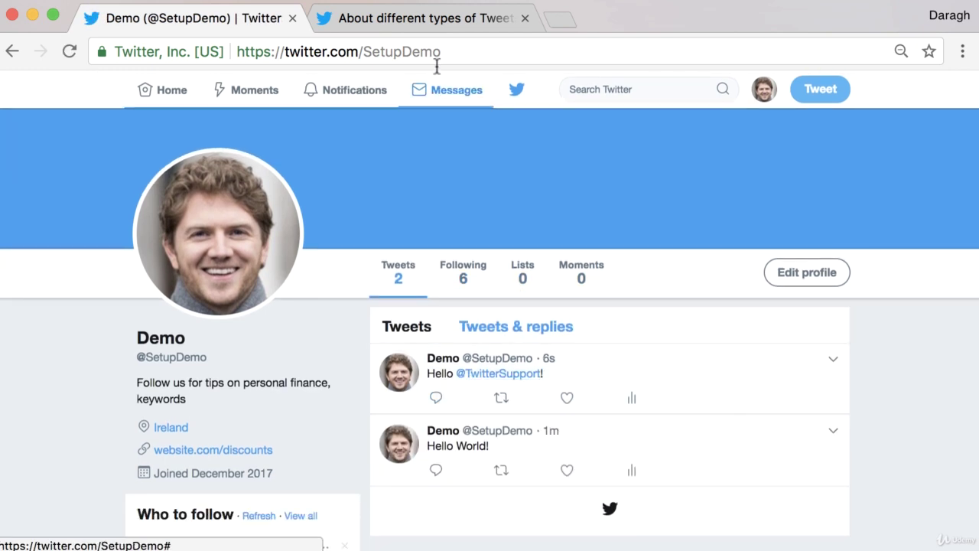
Read where mentions appear for the sender in the tweet types article, highlight that text, and return to the demo profile page
{"action": "left_click", "coordinate": [426, 23]}
{"action": "scroll", "coordinate": [261, 380], "scroll_direction": "down", "scroll_amount": 2}
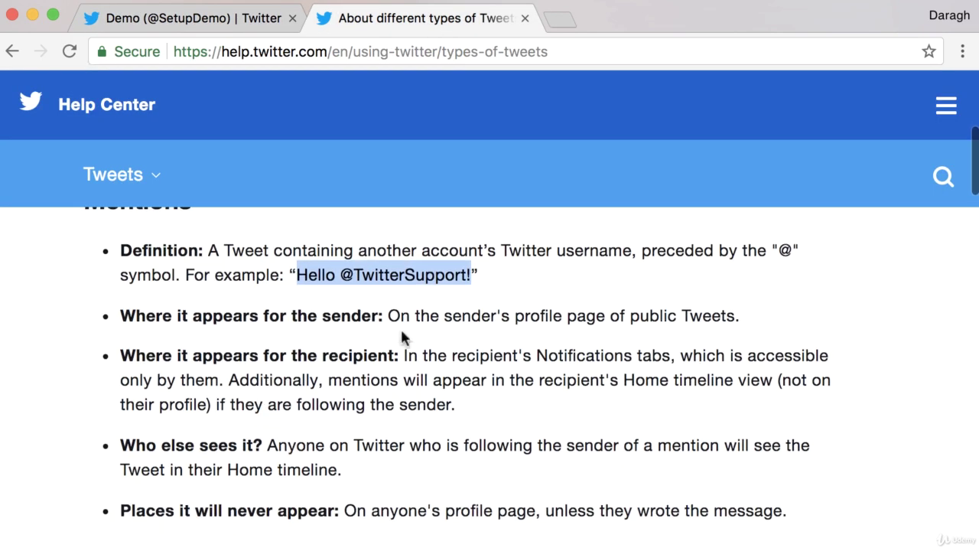
{"action": "left_click_drag", "start_coordinate": [388, 315], "coordinate": [620, 315]}
{"action": "left_click", "coordinate": [208, 28]}
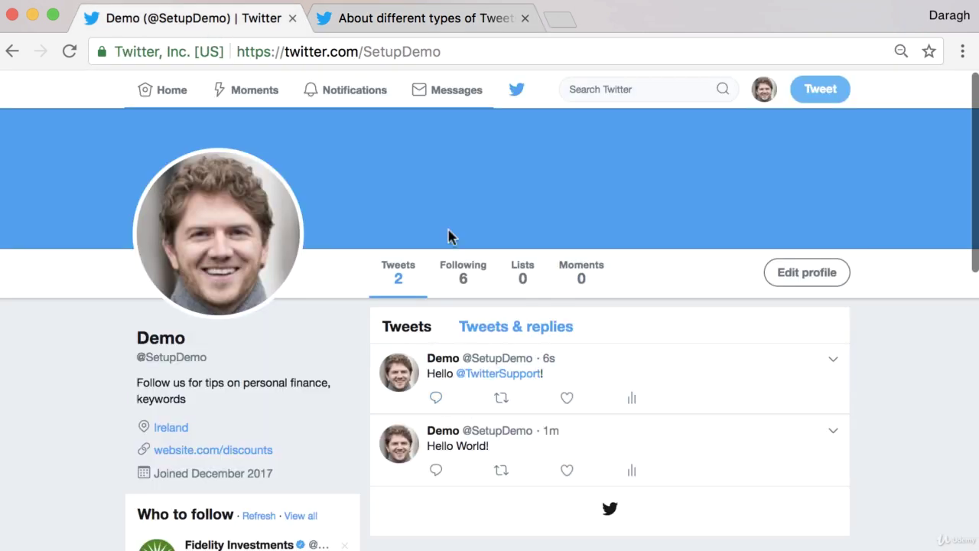
Highlight "Notifications tabs" in the article's recipient entry for Mentions, and view the Mentions section of the demo account's notifications
{"action": "left_click", "coordinate": [444, 18]}
{"action": "scroll", "coordinate": [357, 343], "scroll_direction": "down", "scroll_amount": 1}
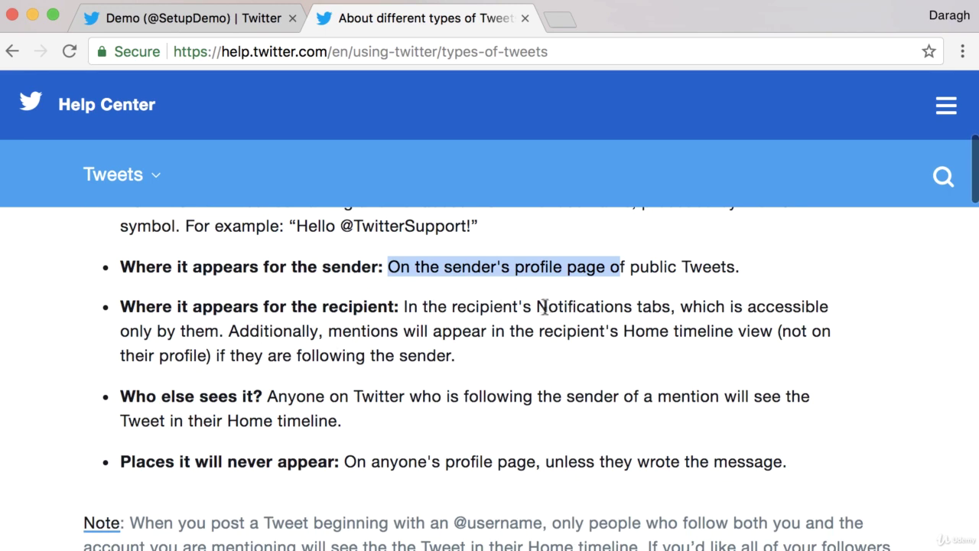
{"action": "left_click_drag", "start_coordinate": [551, 306], "coordinate": [662, 306]}
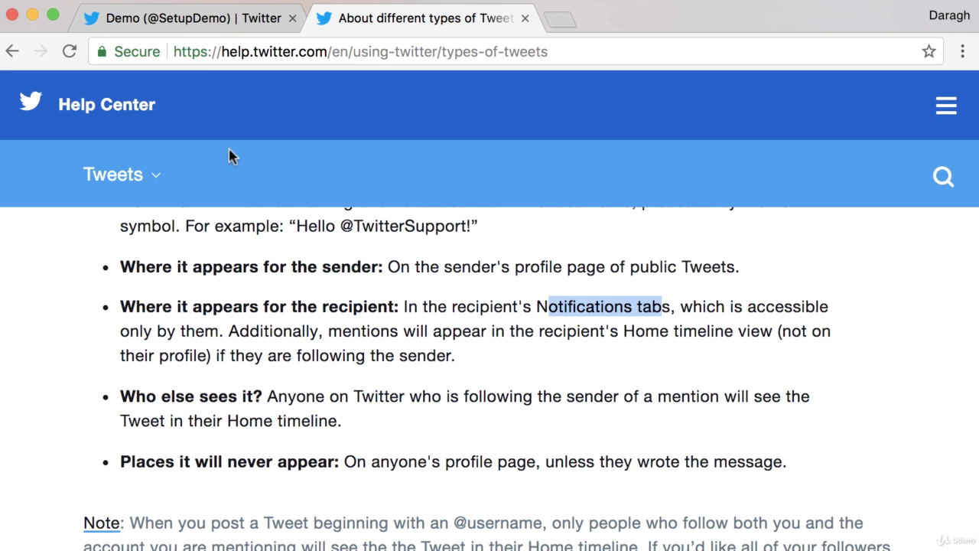
{"action": "left_click", "coordinate": [206, 18]}
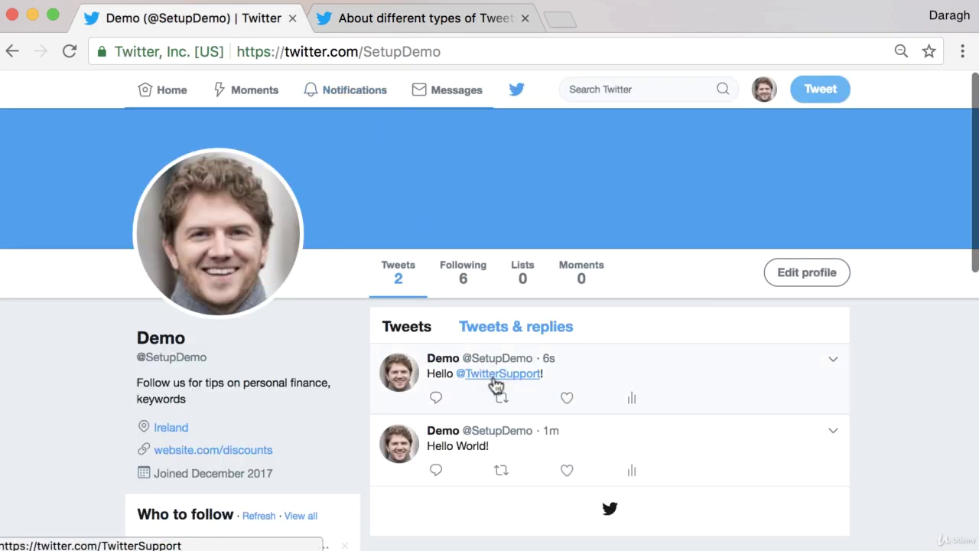
{"action": "left_click", "coordinate": [324, 92]}
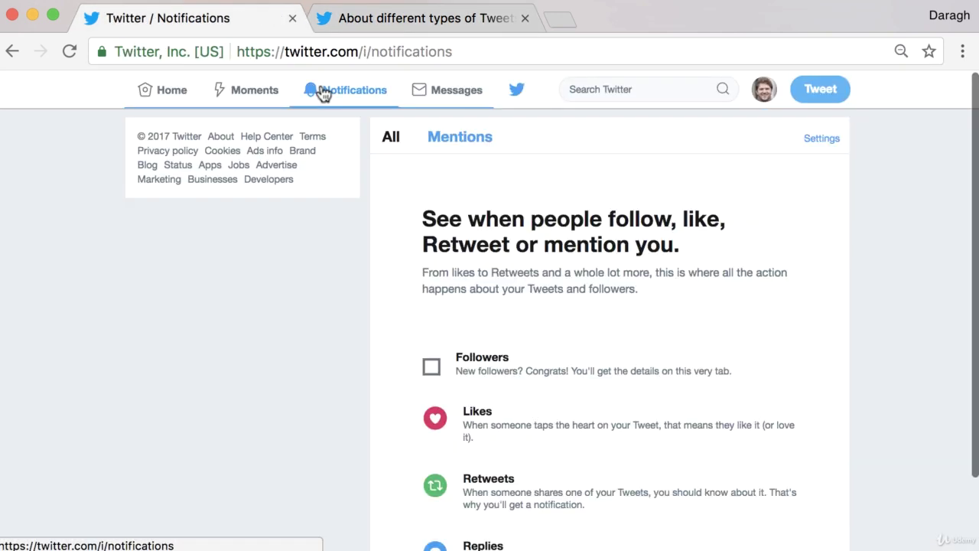
{"action": "left_click", "coordinate": [460, 138]}
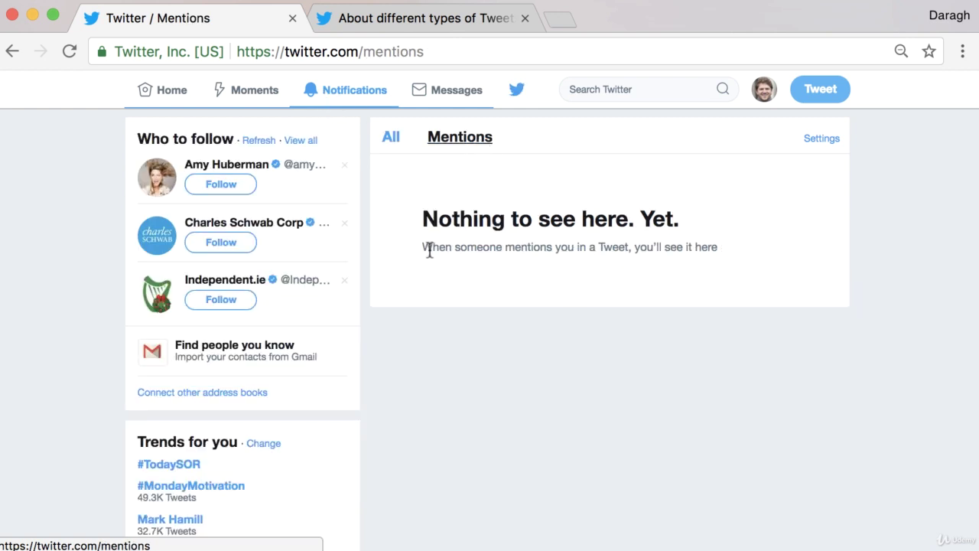
{"action": "left_click_drag", "start_coordinate": [423, 248], "coordinate": [609, 260]}
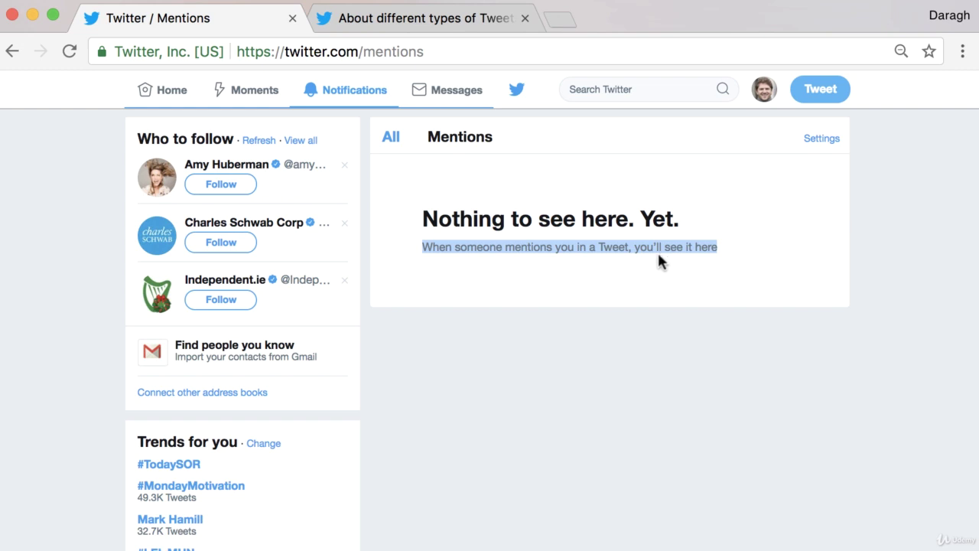
Read who else sees a mention and where it never appears in the tweet types article, highlighting both explanations
{"action": "left_click", "coordinate": [398, 18]}
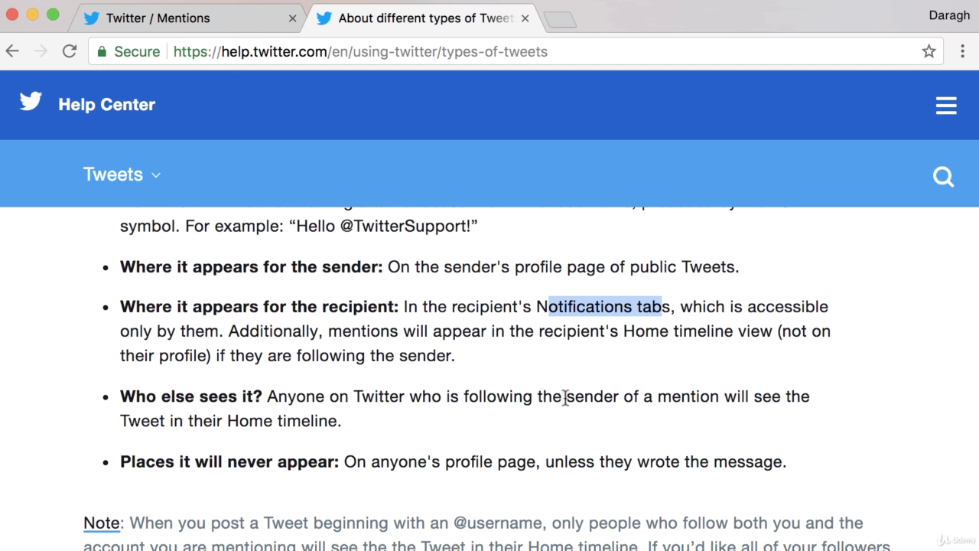
{"action": "left_click_drag", "start_coordinate": [565, 398], "coordinate": [392, 420]}
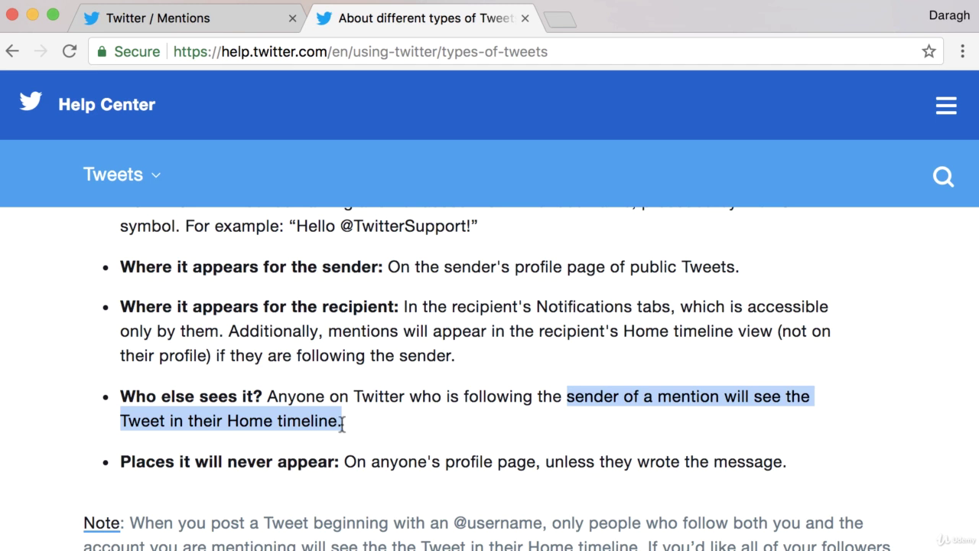
{"action": "left_click_drag", "start_coordinate": [343, 463], "coordinate": [781, 468]}
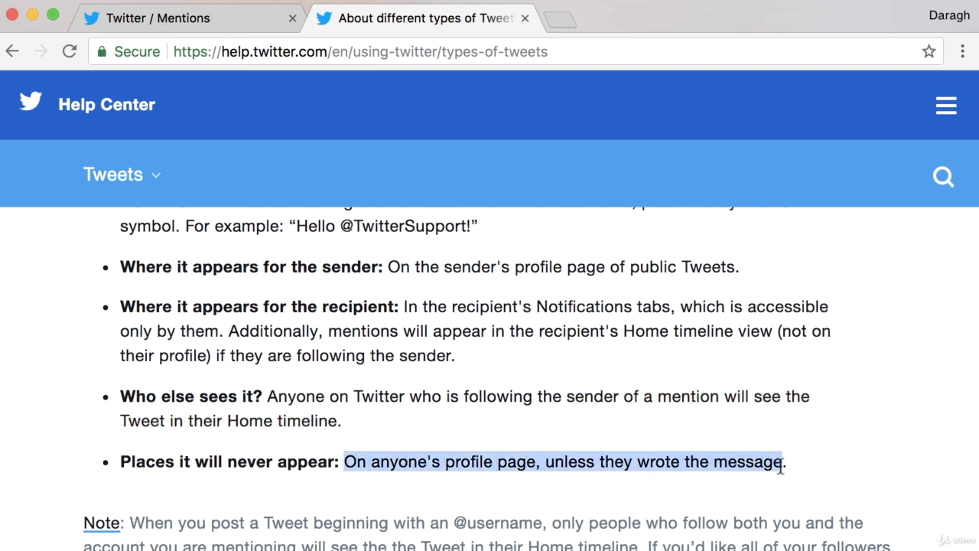
{"action": "scroll", "coordinate": [433, 359], "scroll_direction": "up", "scroll_amount": 2}
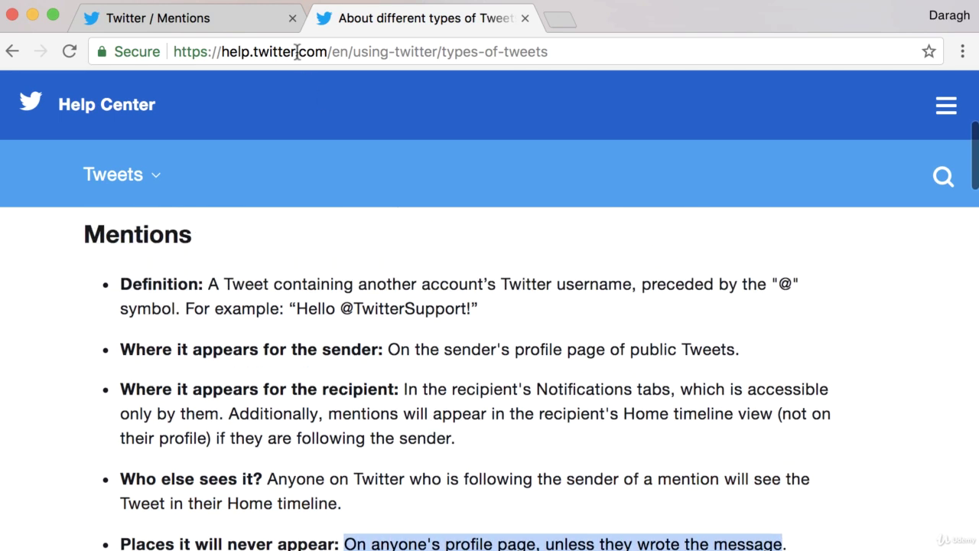
Return to Twitter and check the mention tweet in the Home timeline, and view all notifications
{"action": "left_click", "coordinate": [223, 21]}
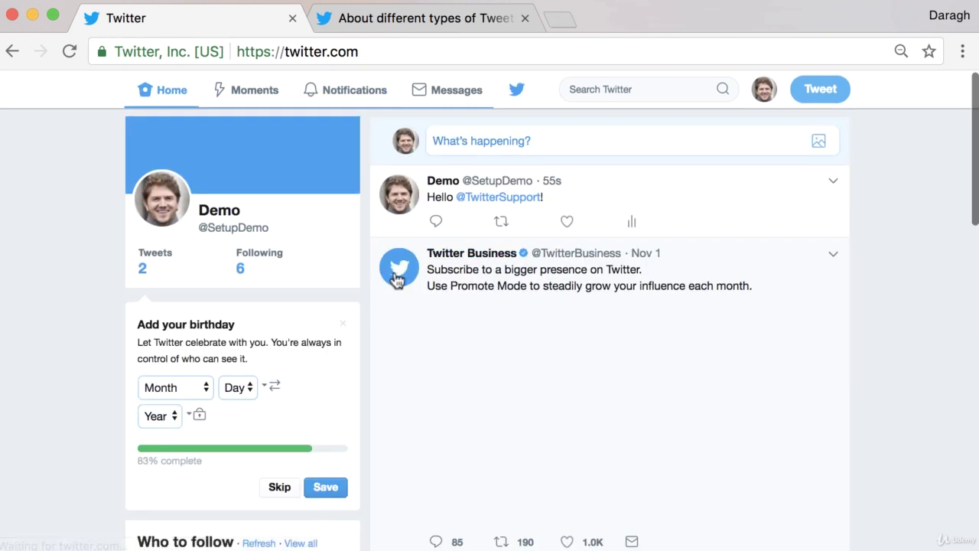
{"action": "mouse_move", "coordinate": [489, 208]}
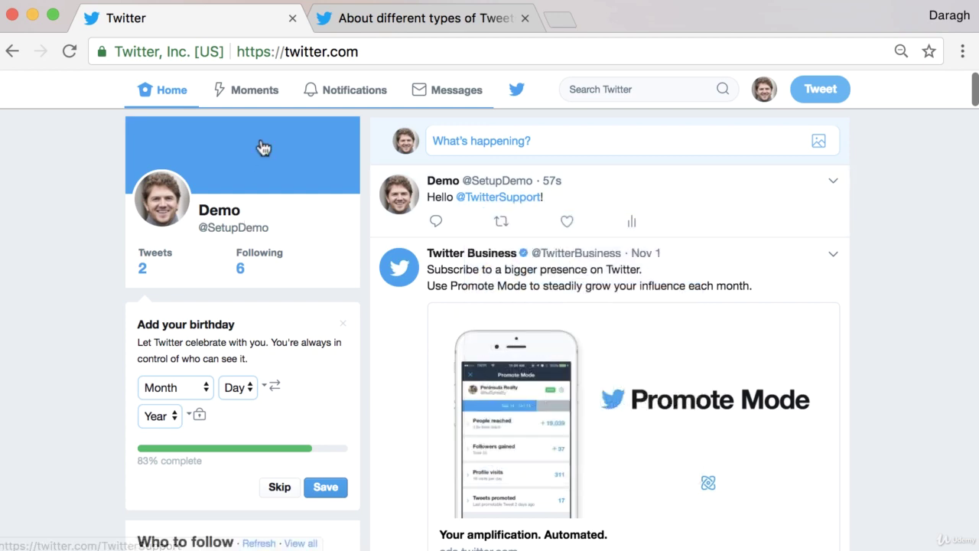
{"action": "left_click", "coordinate": [326, 93]}
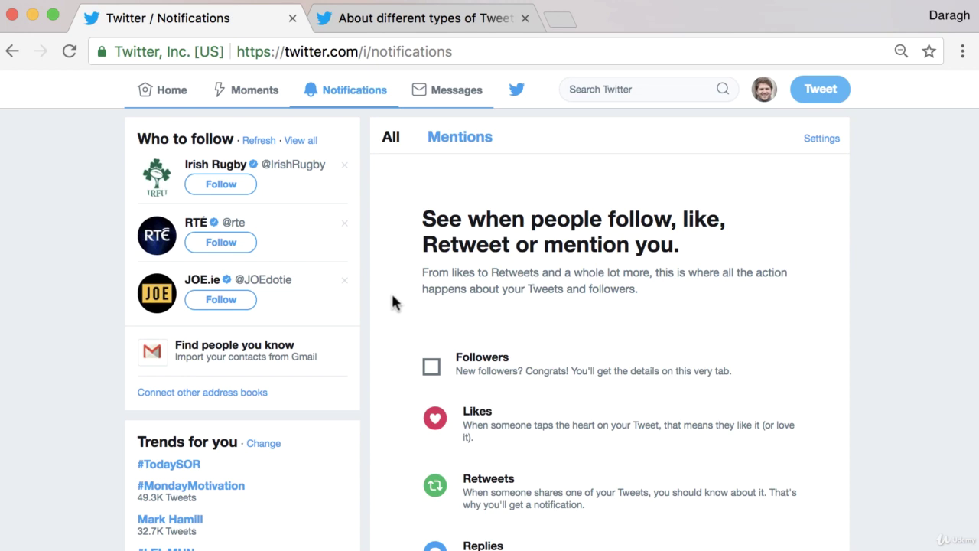
Read the replies section of the tweet types article, highlighting "Home timeline" and "Notifications tab" in the recipient entry
{"action": "left_click", "coordinate": [404, 23]}
{"action": "scroll", "coordinate": [346, 349], "scroll_direction": "down", "scroll_amount": 2}
{"action": "scroll", "coordinate": [347, 349], "scroll_direction": "up", "scroll_amount": 2}
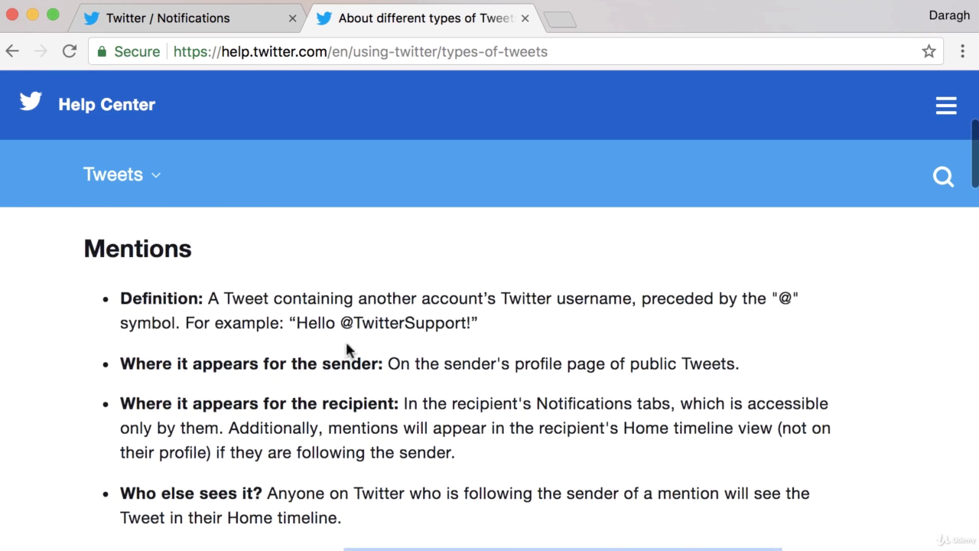
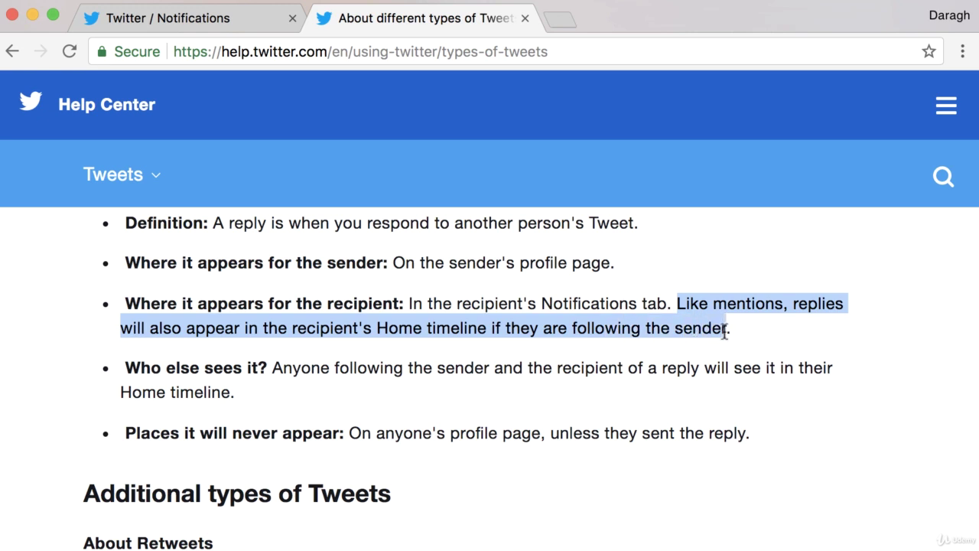
{"action": "left_click", "coordinate": [494, 338]}
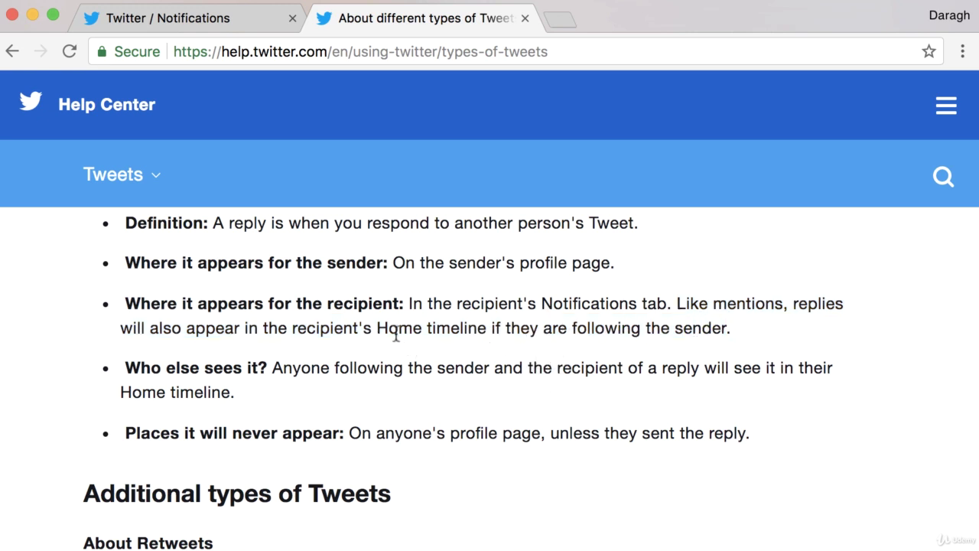
{"action": "left_click_drag", "start_coordinate": [378, 329], "coordinate": [486, 324]}
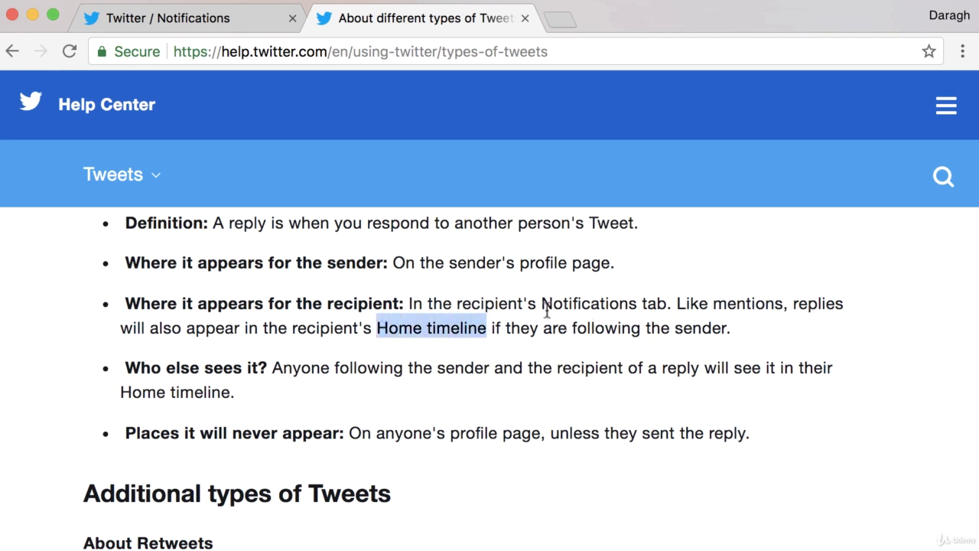
{"action": "left_click_drag", "start_coordinate": [542, 305], "coordinate": [665, 306]}
Find the mortgage loan savvy tweet in the Home timeline and send the reply "Great article!" to it
{"action": "left_click", "coordinate": [245, 23]}
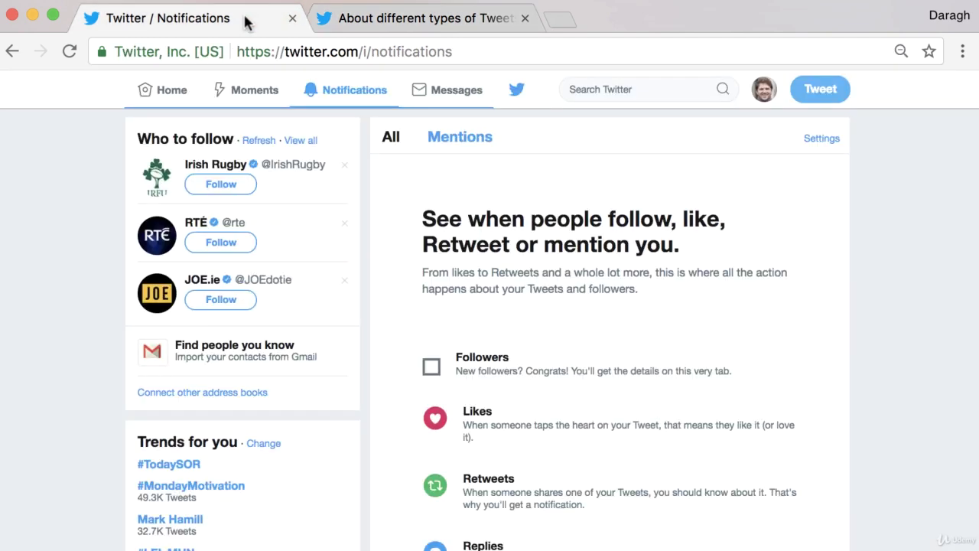
{"action": "left_click", "coordinate": [173, 101]}
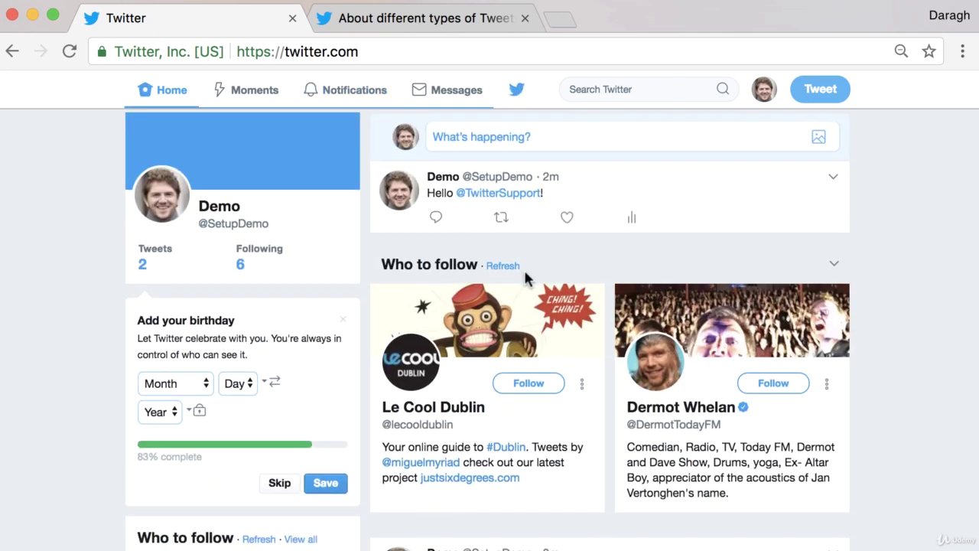
{"action": "scroll", "coordinate": [525, 276], "scroll_direction": "down", "scroll_amount": 10}
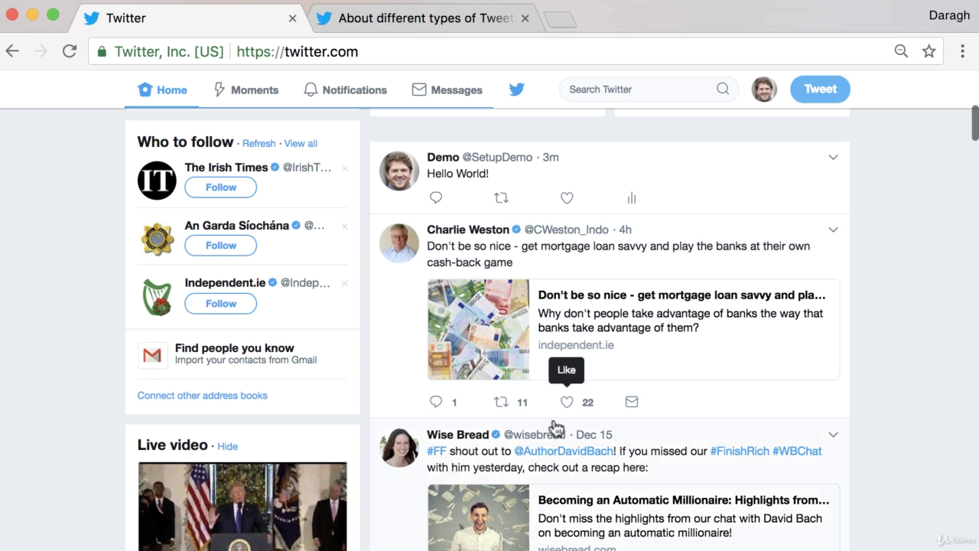
{"action": "left_click", "coordinate": [476, 410]}
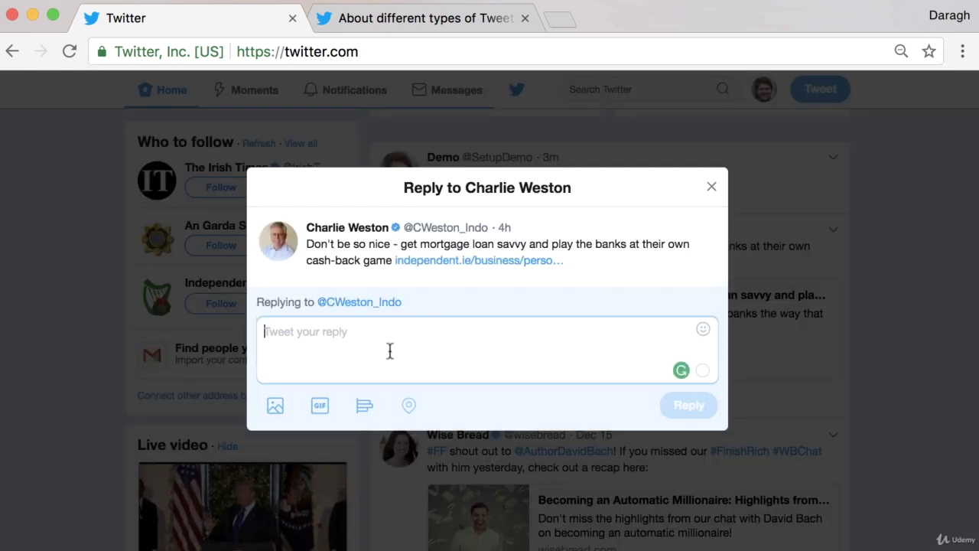
{"action": "type", "text": "Very"}
{"action": "key", "text": "BackSpace"}
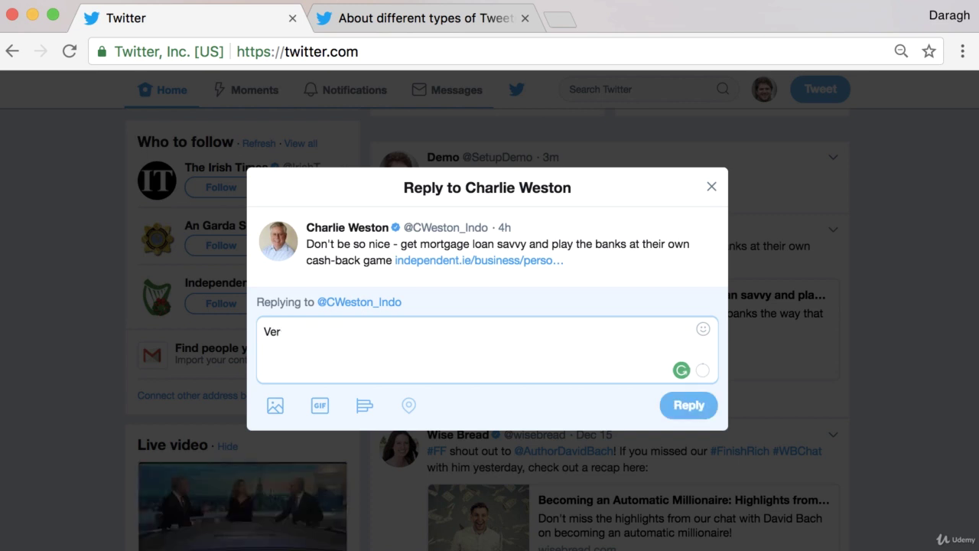
{"action": "key", "text": "BackSpace"}
{"action": "type", "text": "G"}
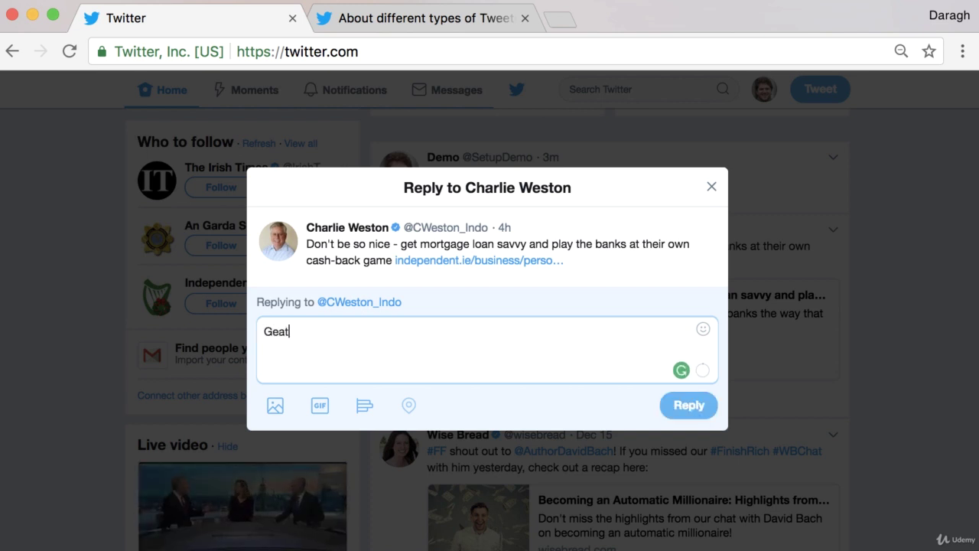
{"action": "type", "text": "e"}
{"action": "key", "text": "BackSpace"}
{"action": "type", "text": "ra"}
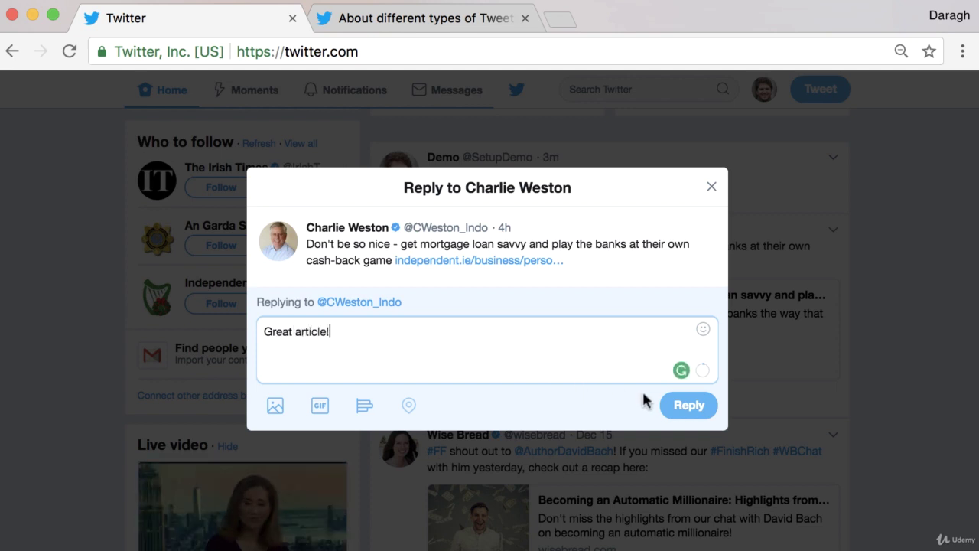
{"action": "left_click", "coordinate": [678, 411]}
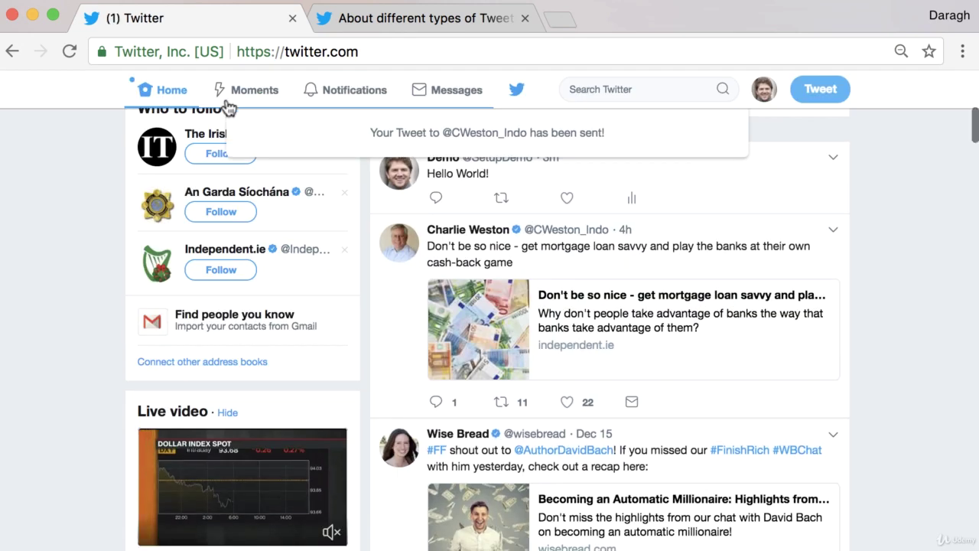
Look for the reply among the demo profile's Tweets and its Tweets & replies, and in the Home timeline
{"action": "left_click", "coordinate": [169, 98]}
{"action": "left_click", "coordinate": [213, 219]}
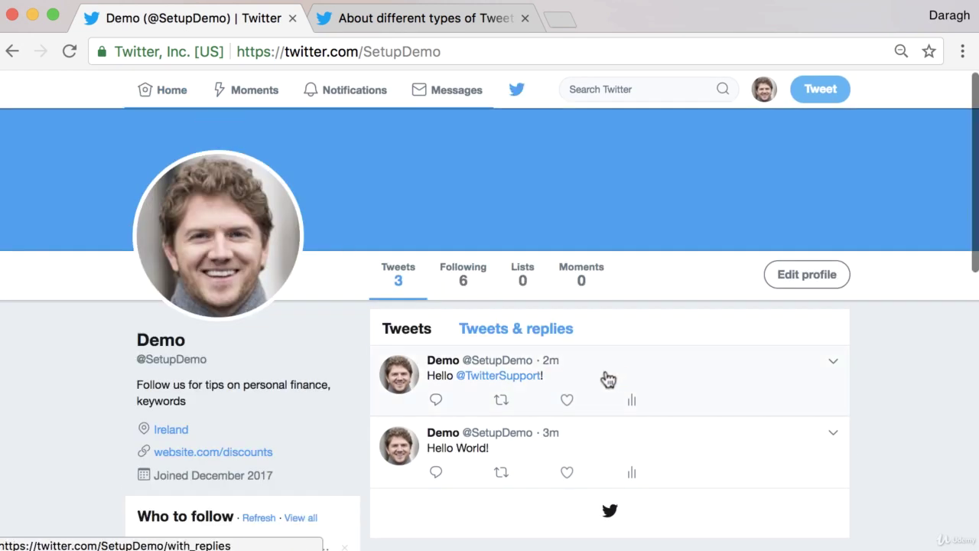
{"action": "scroll", "coordinate": [571, 389], "scroll_direction": "down", "scroll_amount": 1}
{"action": "scroll", "coordinate": [251, 186], "scroll_direction": "up", "scroll_amount": 1}
{"action": "left_click", "coordinate": [532, 336]}
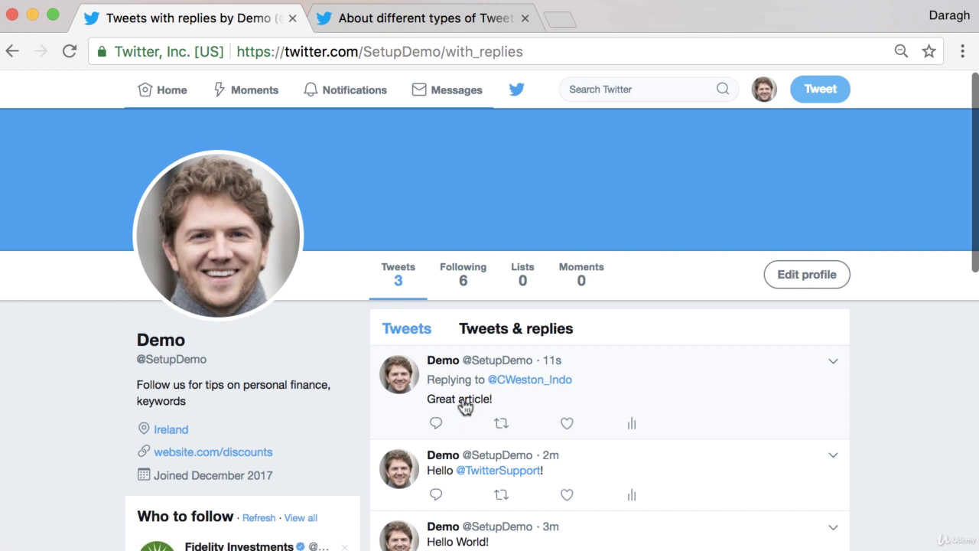
{"action": "left_click", "coordinate": [172, 95]}
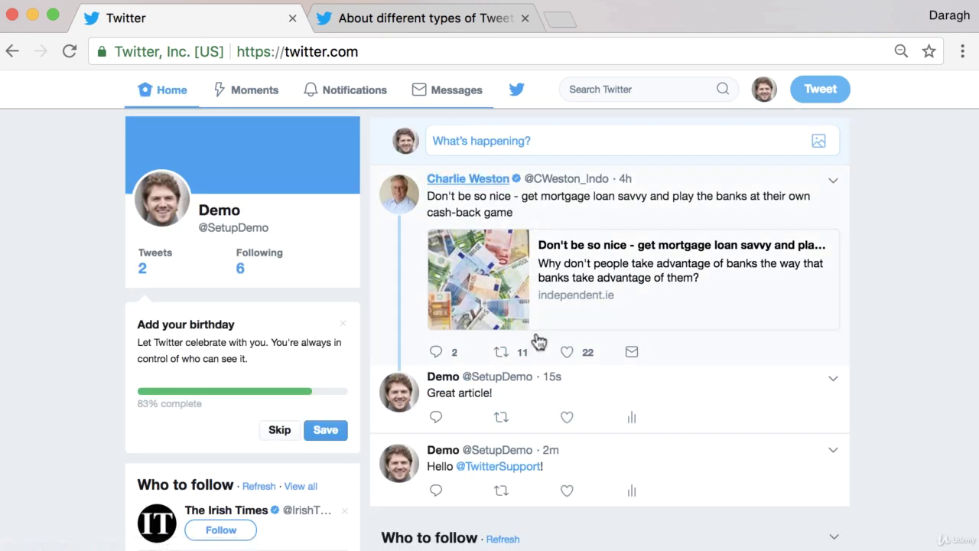
Read About Retweets in the tweet types article and retweet the mortgage loan savvy tweet from the Home timeline without a comment
{"action": "left_click", "coordinate": [433, 23]}
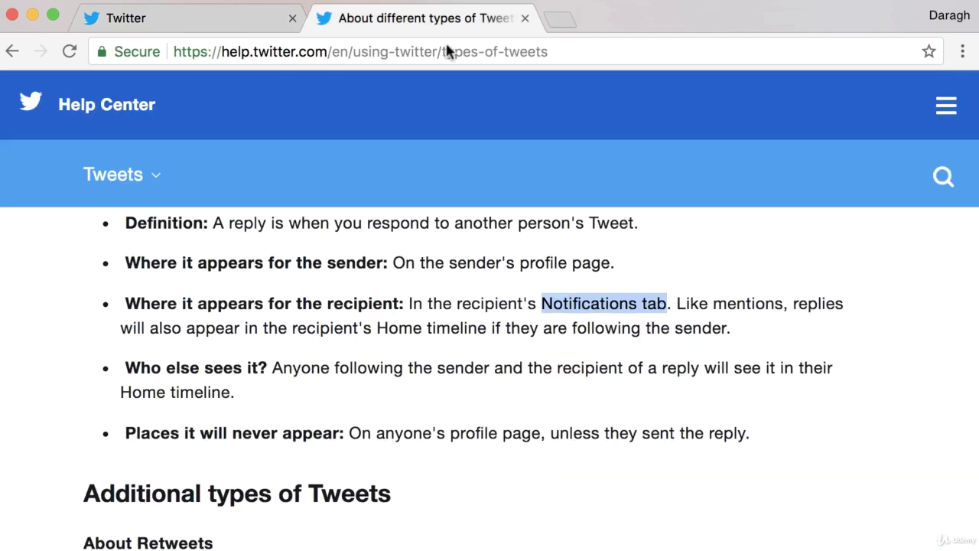
{"action": "scroll", "coordinate": [330, 356], "scroll_direction": "down", "scroll_amount": 5}
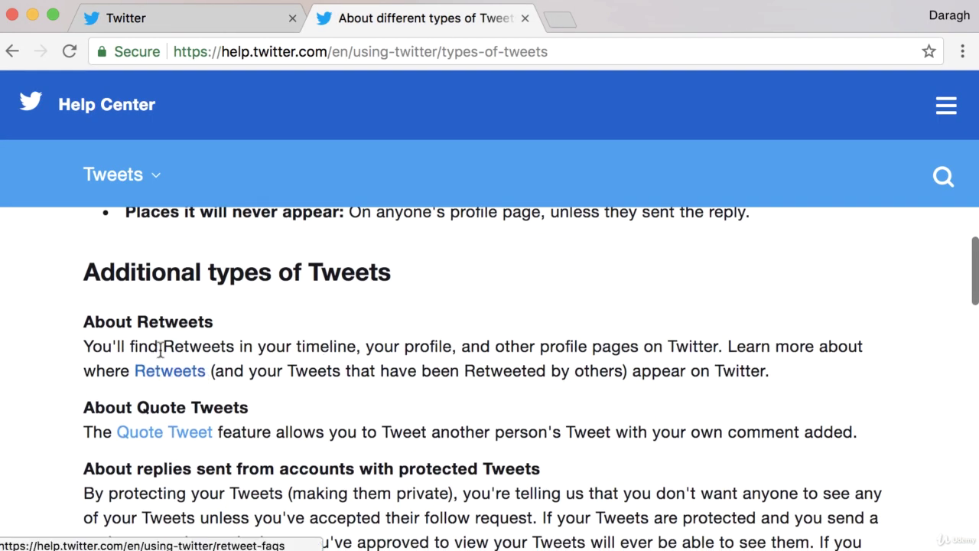
{"action": "left_click", "coordinate": [211, 25]}
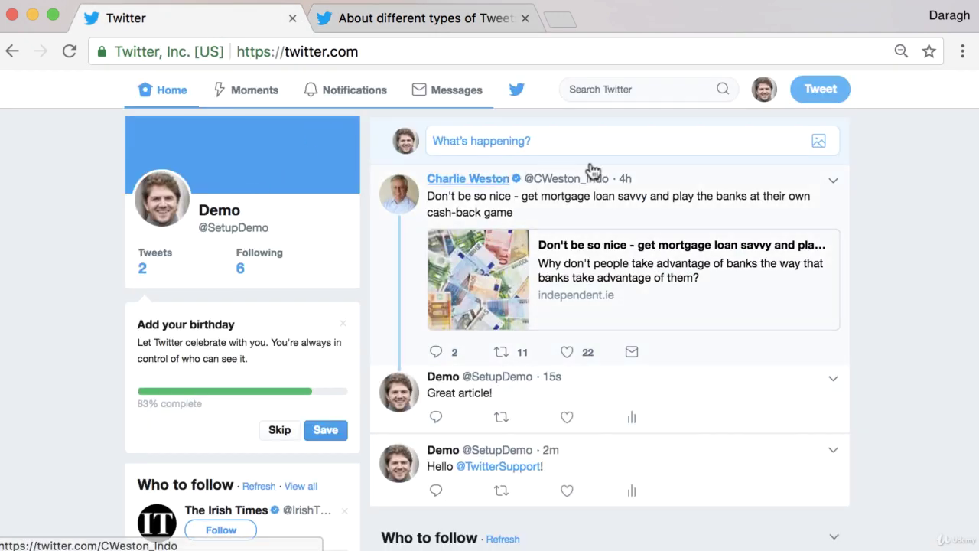
{"action": "left_click", "coordinate": [501, 353]}
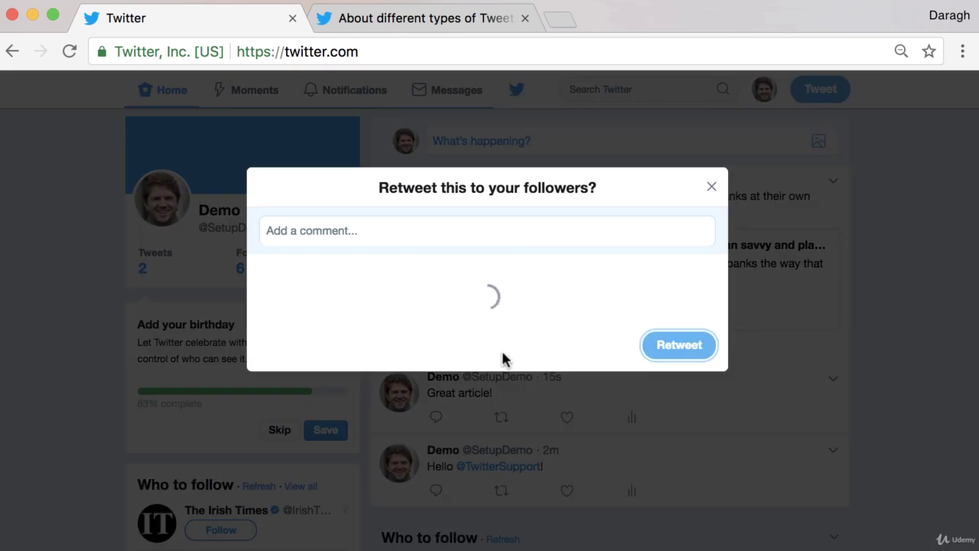
{"action": "left_click", "coordinate": [680, 357]}
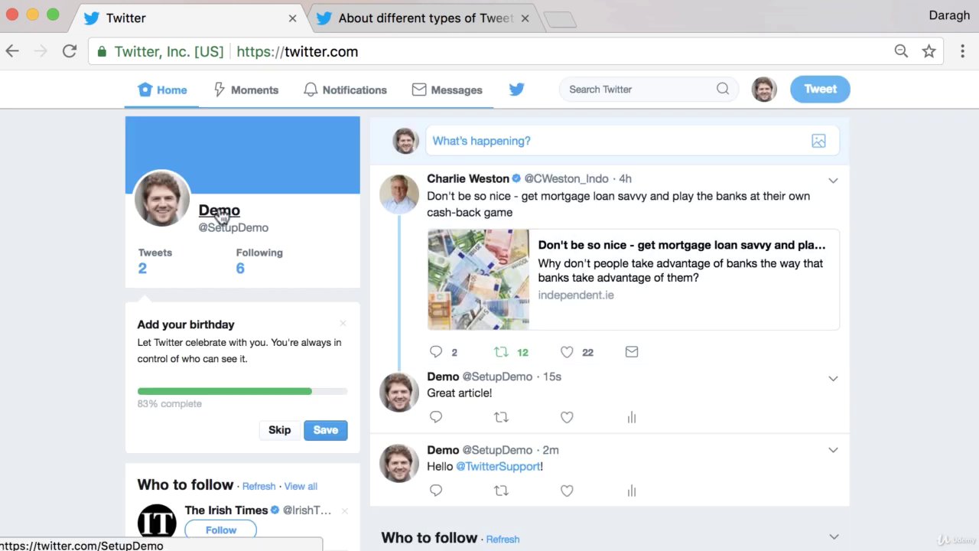
Look for the retweet among the demo profile's Tweets and open the help article's Retweets link in a new tab
{"action": "left_click", "coordinate": [220, 214]}
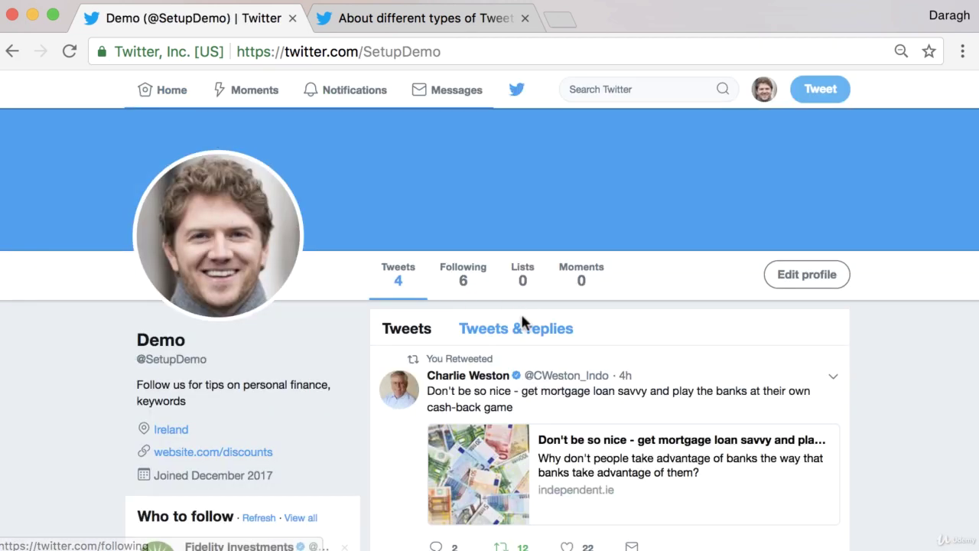
{"action": "scroll", "coordinate": [536, 329], "scroll_direction": "down", "scroll_amount": 3}
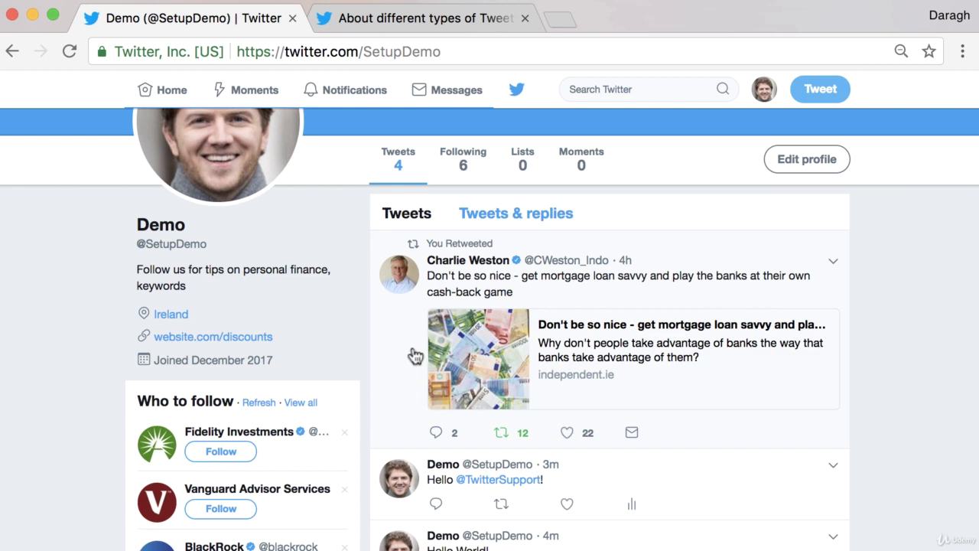
{"action": "left_click", "coordinate": [398, 28]}
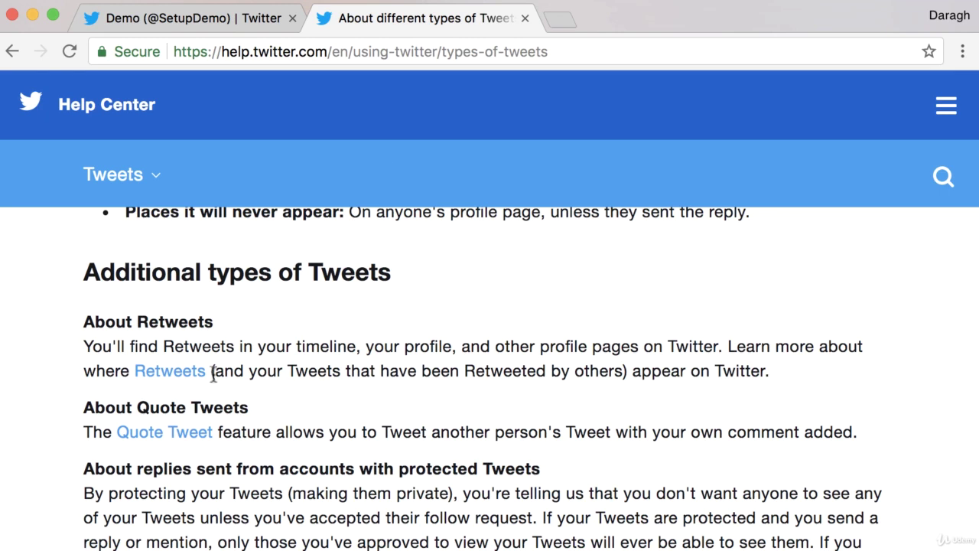
{"action": "right_click", "coordinate": [187, 375]}
{"action": "left_click", "coordinate": [222, 382]}
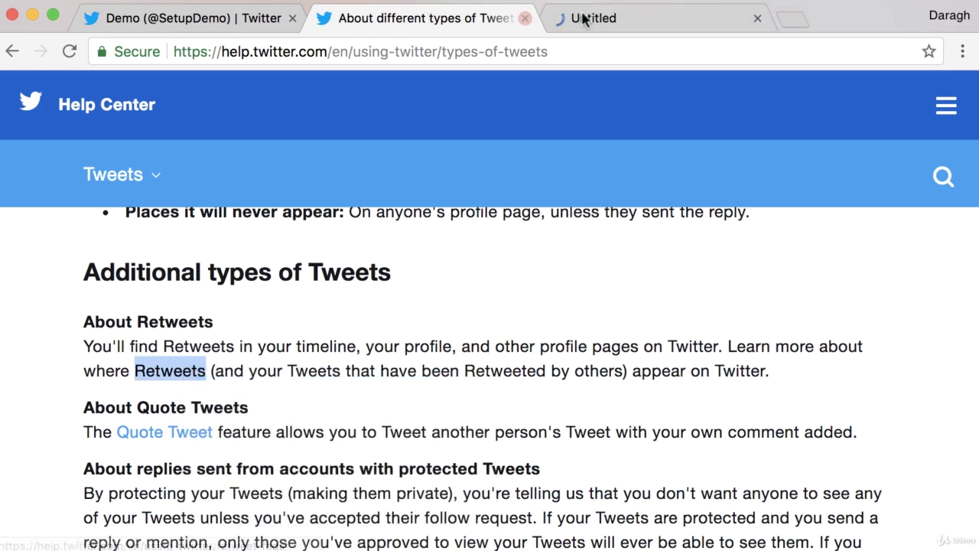
{"action": "left_click", "coordinate": [695, 19]}
Read "What is a Retweet?" in the Retweet FAQs, highlighting the re-posting definition and the phrase about quickly sharing with all followers
{"action": "scroll", "coordinate": [457, 331], "scroll_direction": "down", "scroll_amount": 2}
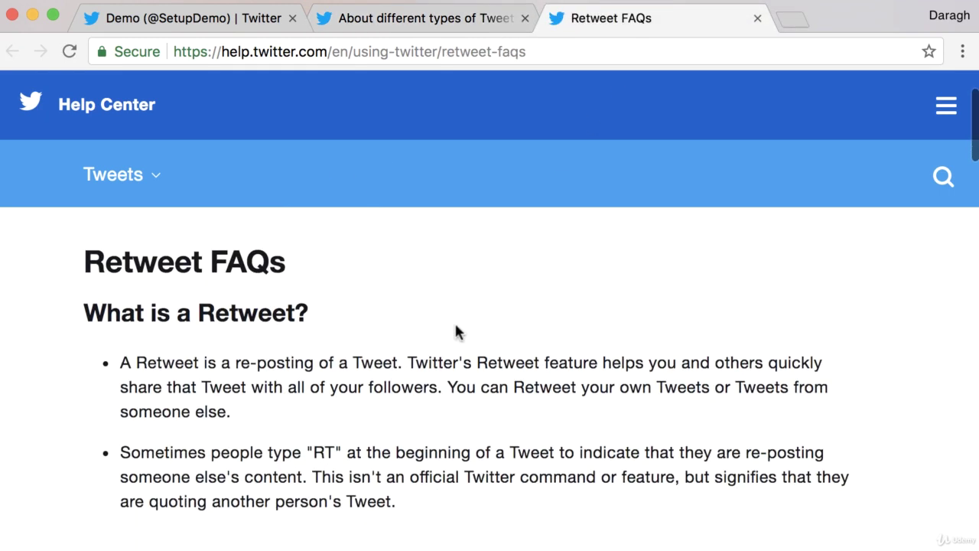
{"action": "scroll", "coordinate": [457, 331], "scroll_direction": "down", "scroll_amount": 2}
{"action": "left_click_drag", "start_coordinate": [124, 312], "coordinate": [397, 308]}
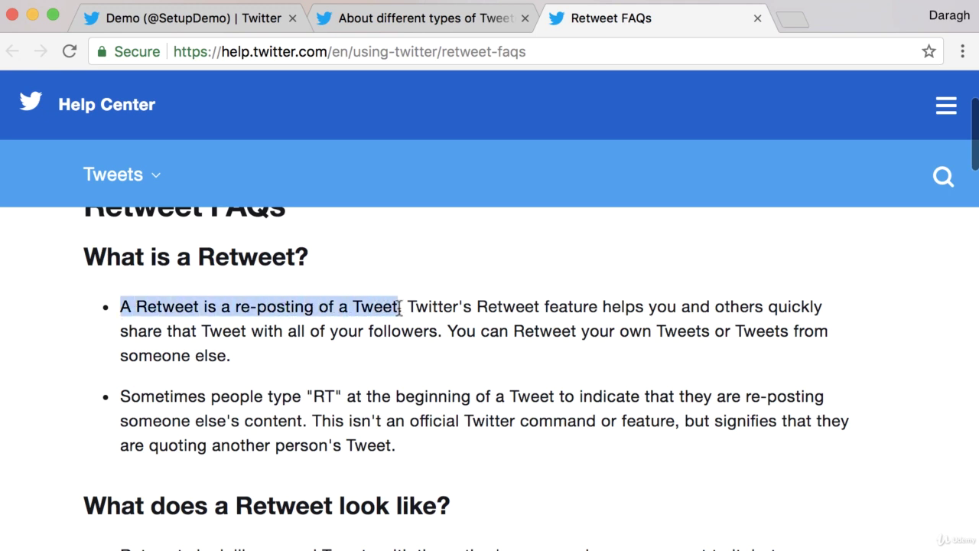
{"action": "left_click", "coordinate": [452, 309]}
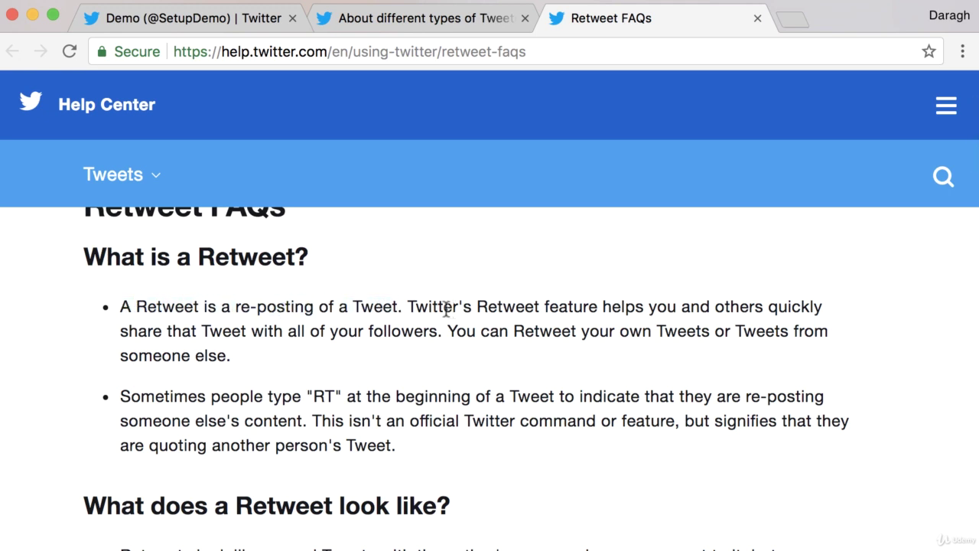
{"action": "left_click_drag", "start_coordinate": [602, 307], "coordinate": [461, 331]}
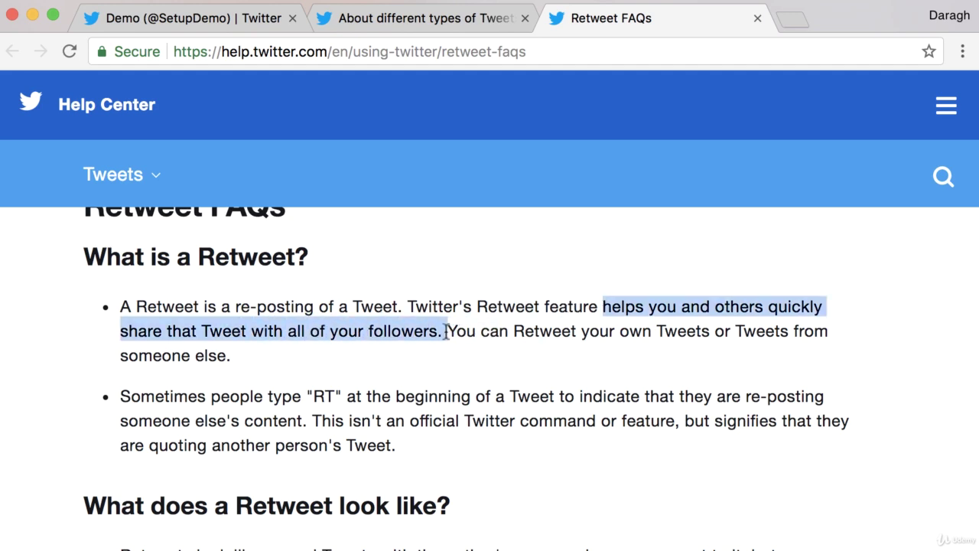
Read how Retweets look and where they appear, highlighting "Home timeline", and check the demo account's Notifications
{"action": "scroll", "coordinate": [422, 329], "scroll_direction": "down", "scroll_amount": 8}
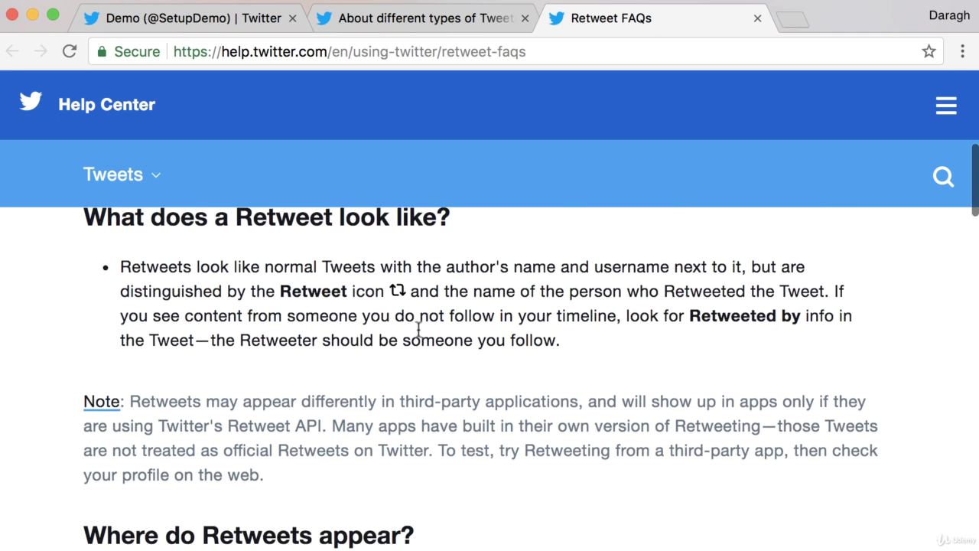
{"action": "scroll", "coordinate": [417, 329], "scroll_direction": "down", "scroll_amount": 8}
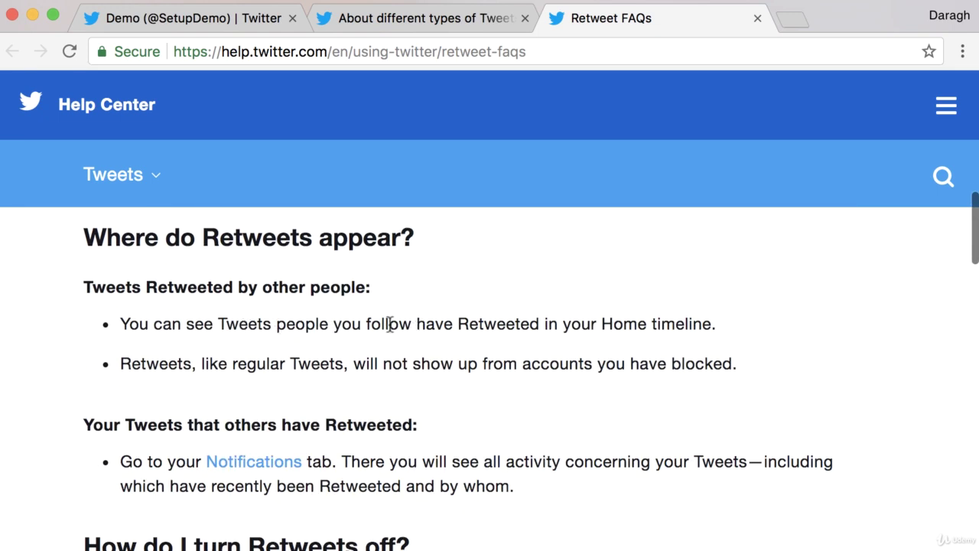
{"action": "left_click_drag", "start_coordinate": [612, 325], "coordinate": [711, 325]}
{"action": "left_click", "coordinate": [316, 394]}
{"action": "scroll", "coordinate": [310, 386], "scroll_direction": "down", "scroll_amount": 2}
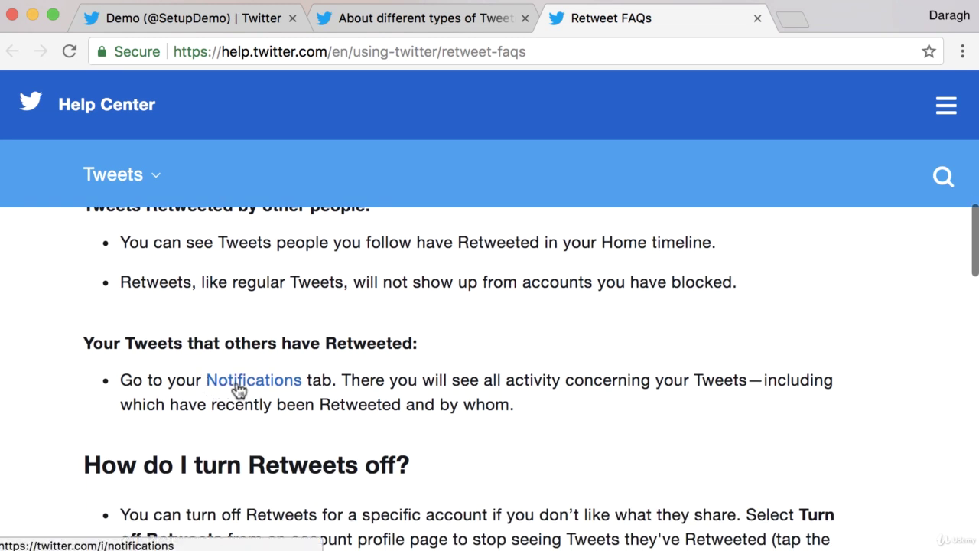
{"action": "left_click", "coordinate": [265, 18]}
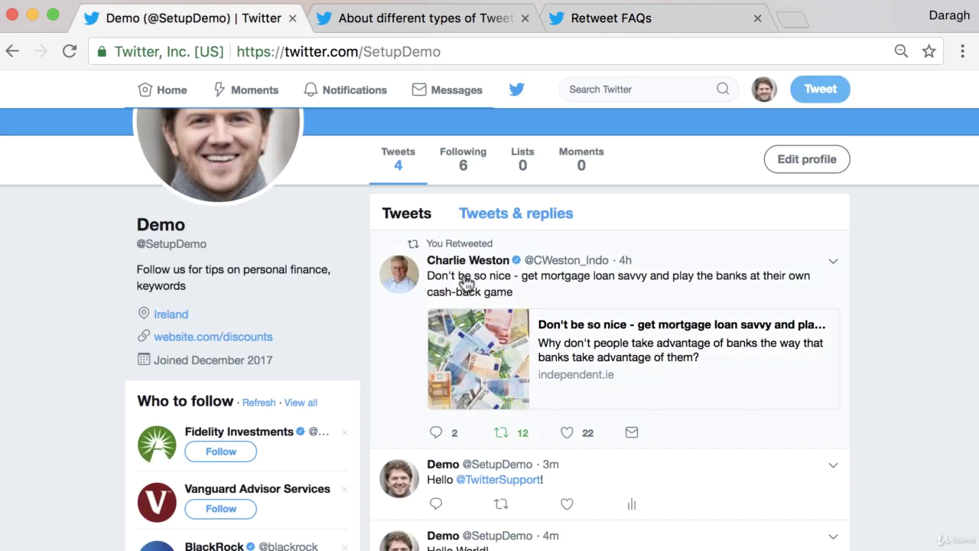
{"action": "left_click", "coordinate": [325, 98]}
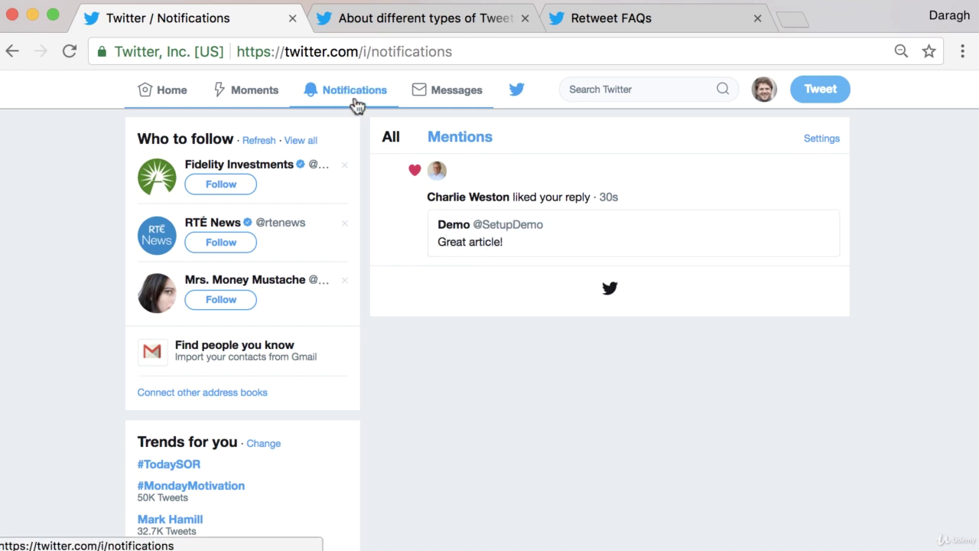
Go back to the Help Center and search it for "direct messages" from its home page
{"action": "left_click", "coordinate": [433, 27]}
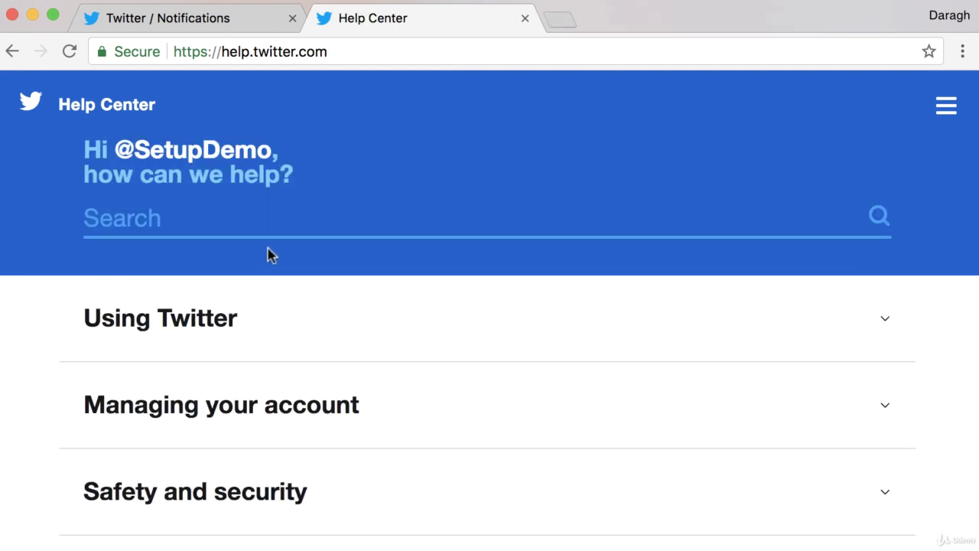
{"action": "left_click", "coordinate": [231, 219]}
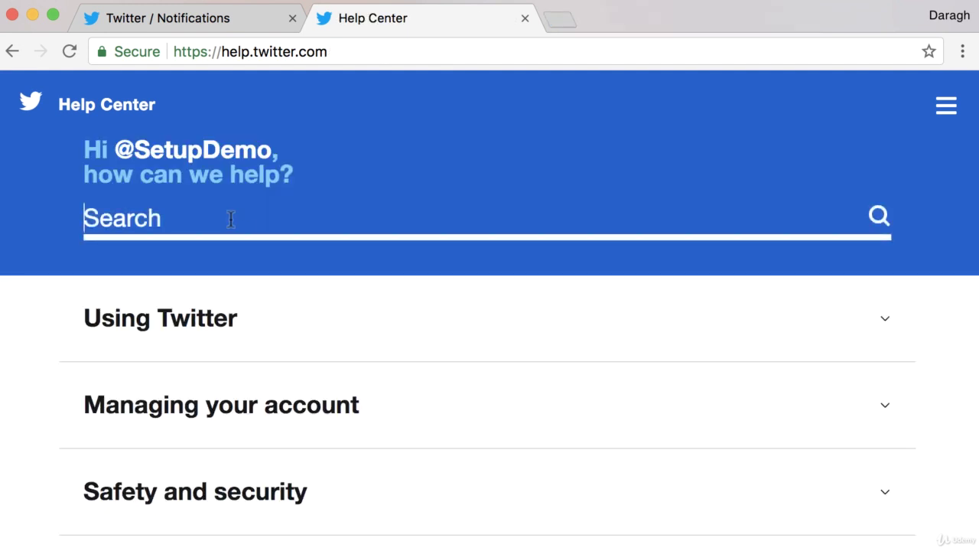
{"action": "type", "text": "direct me"}
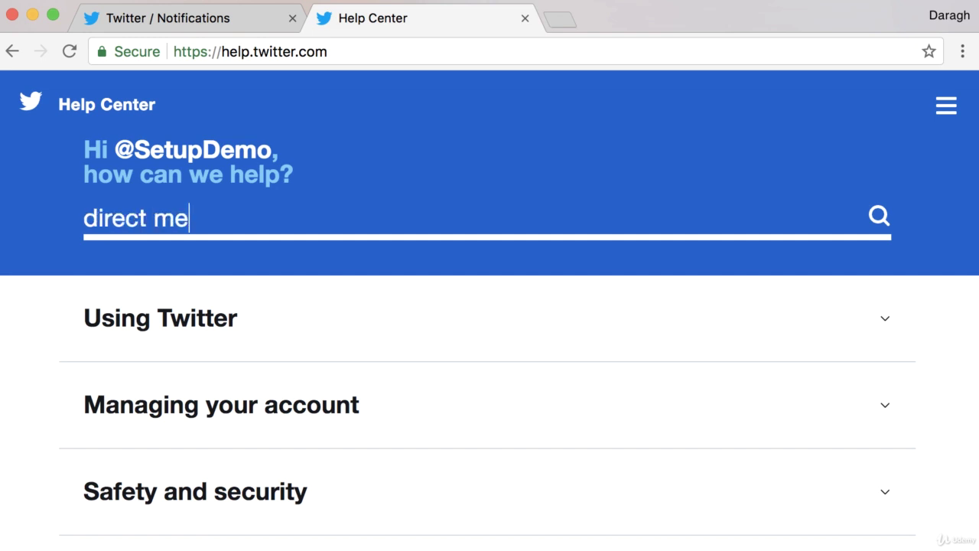
{"action": "type", "text": "ssages"}
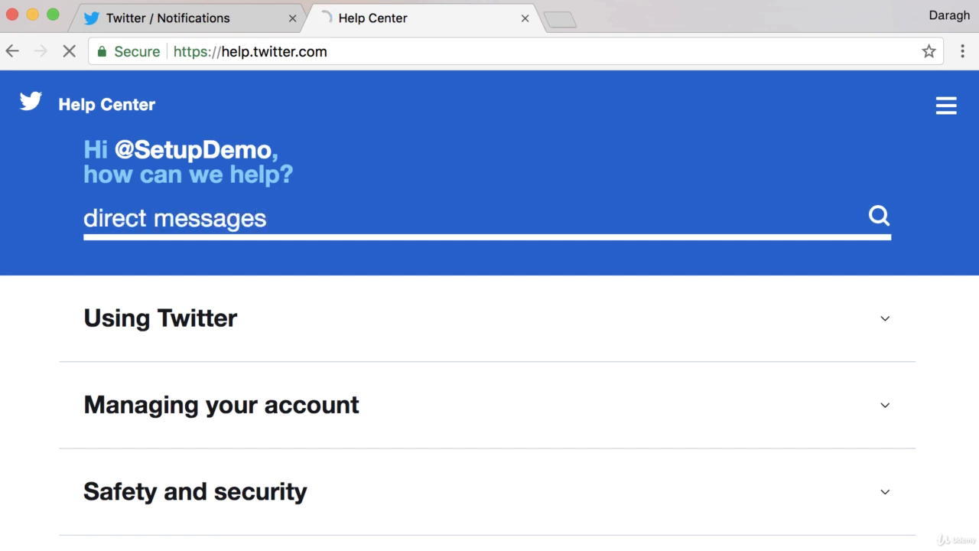
{"action": "key", "text": "Return"}
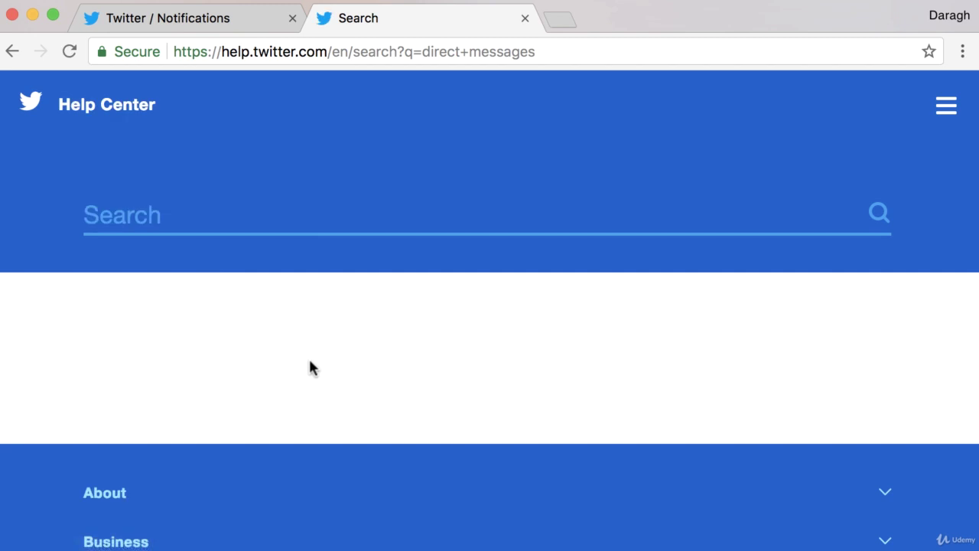
{"action": "scroll", "coordinate": [308, 367], "scroll_direction": "down", "scroll_amount": 3}
{"action": "scroll", "coordinate": [308, 367], "scroll_direction": "up", "scroll_amount": 3}
Repeat the search for "direct messages" from the results page and open the About Direct Messages article
{"action": "left_click", "coordinate": [197, 227]}
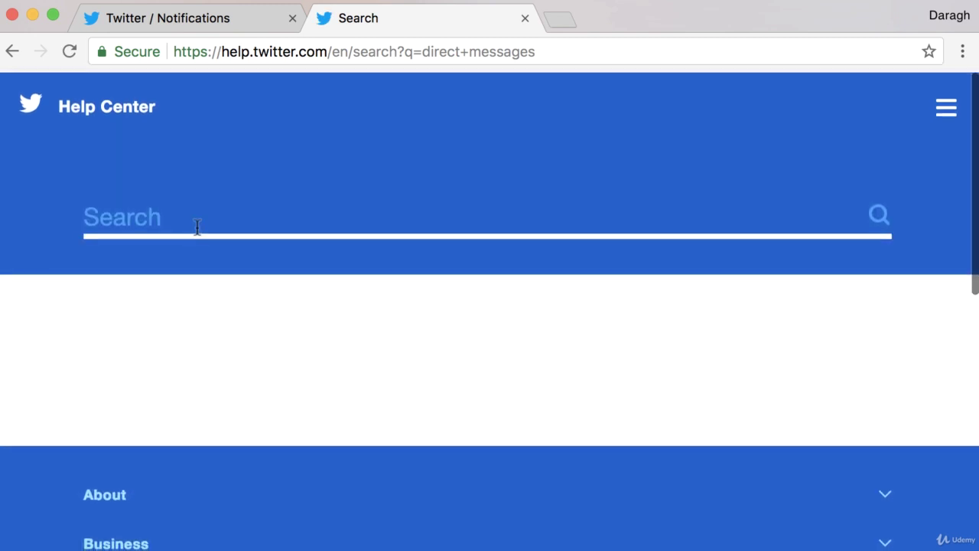
{"action": "type", "text": "direct m"}
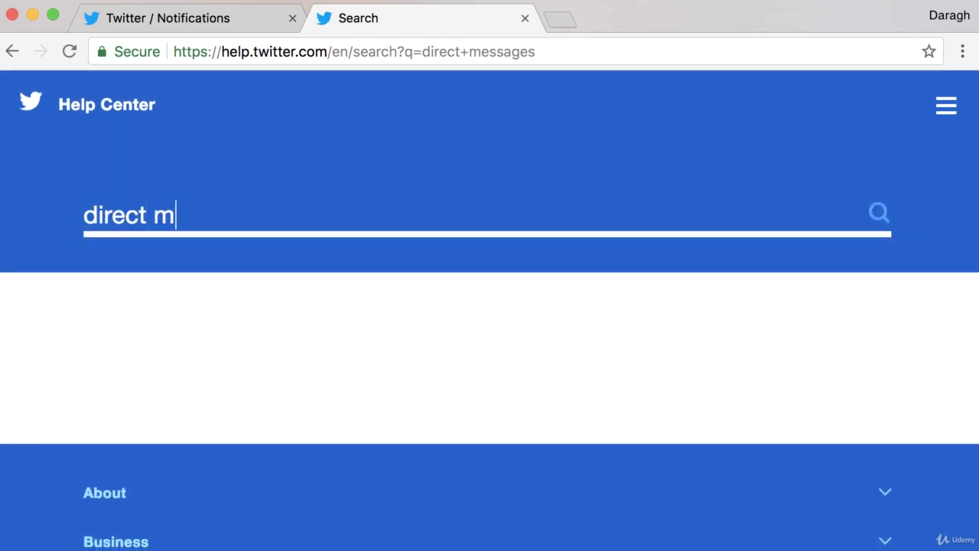
{"action": "type", "text": "essages"}
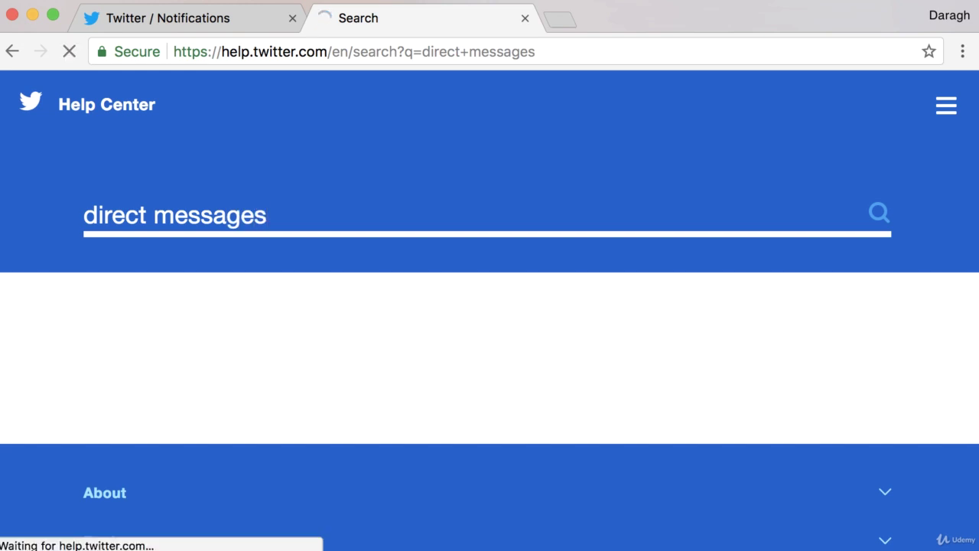
{"action": "scroll", "coordinate": [308, 379], "scroll_direction": "down", "scroll_amount": 4}
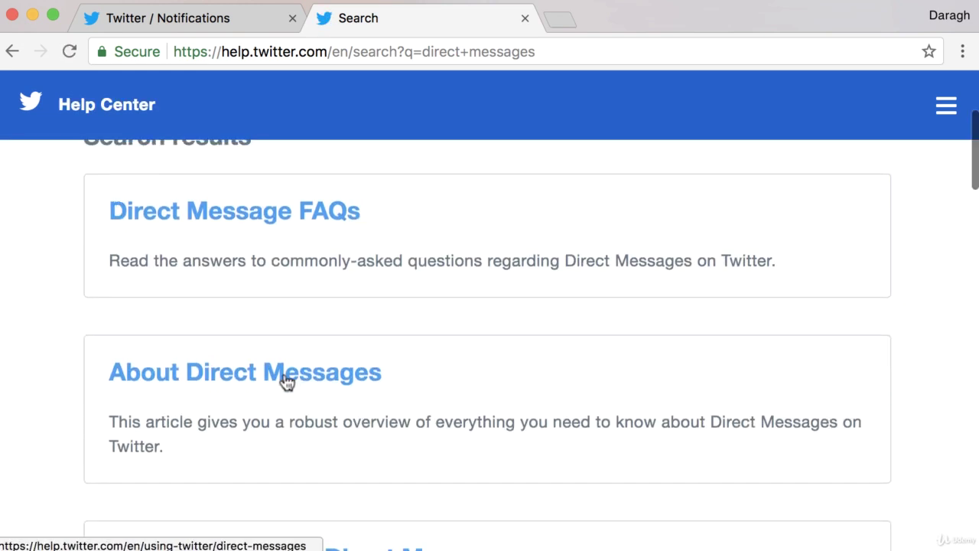
{"action": "left_click", "coordinate": [284, 380]}
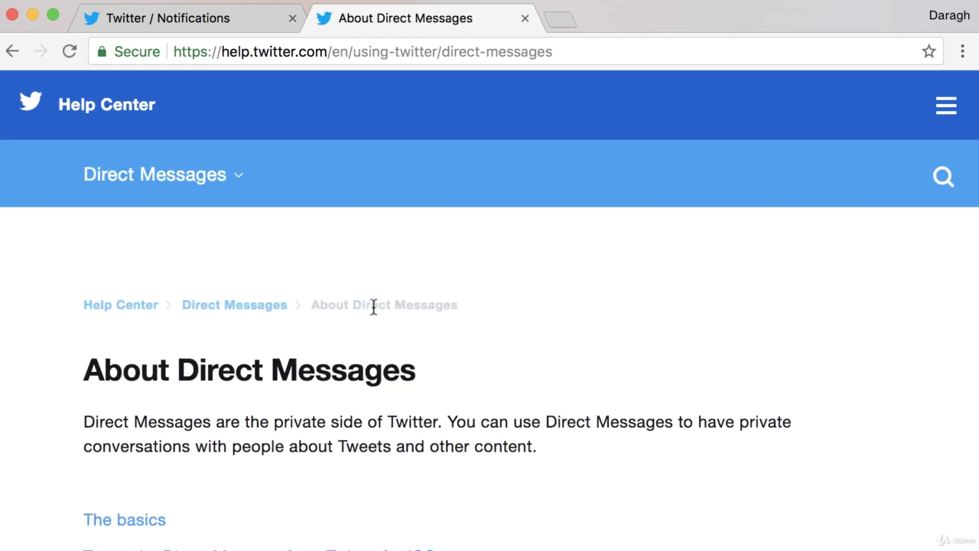
Read the introduction of About Direct Messages, highlighting the sentence about having private conversations with people
{"action": "scroll", "coordinate": [373, 306], "scroll_direction": "down", "scroll_amount": 4}
{"action": "scroll", "coordinate": [371, 312], "scroll_direction": "up", "scroll_amount": 1}
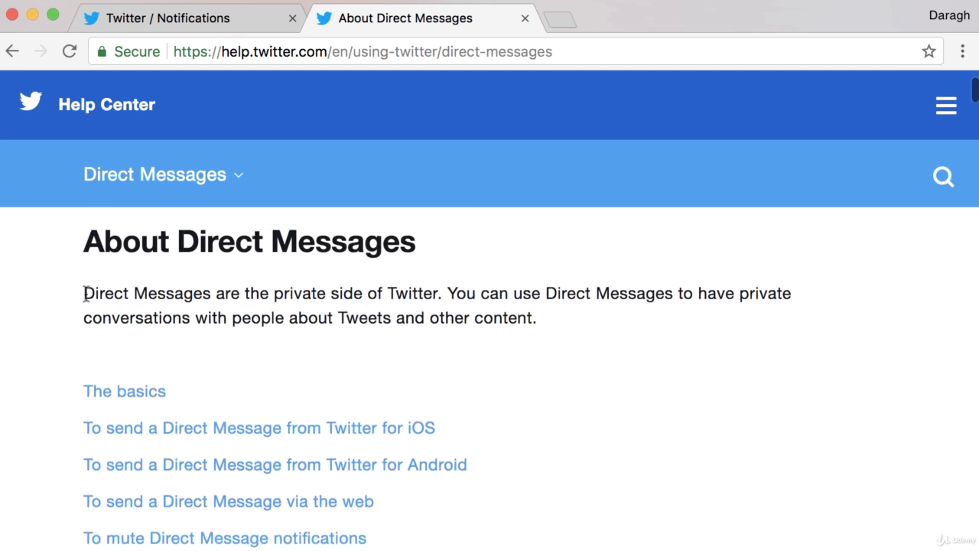
{"action": "left_click_drag", "start_coordinate": [84, 293], "coordinate": [448, 299]}
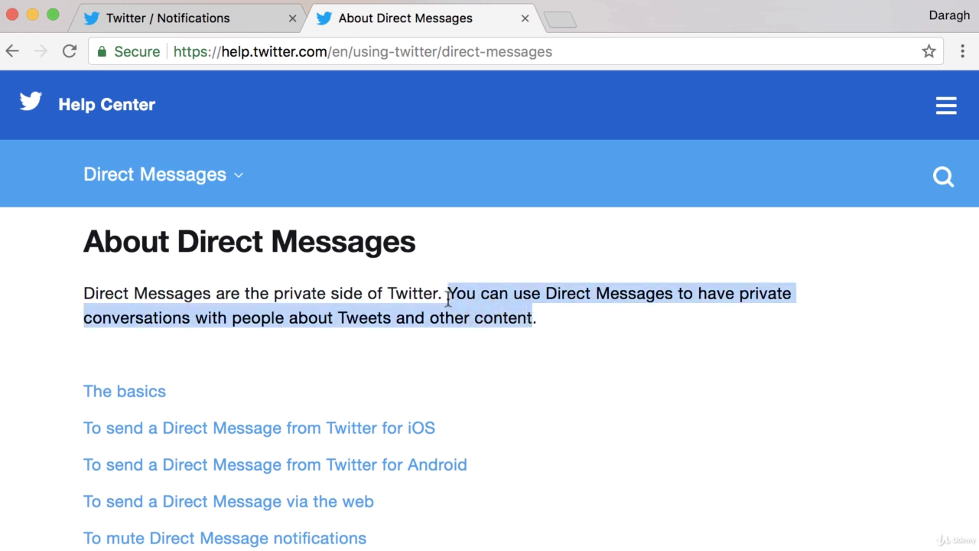
Open the profile of the mortgage loan savvy tweet's author from the Home timeline and look through its contact option and Tweets
{"action": "left_click", "coordinate": [194, 20]}
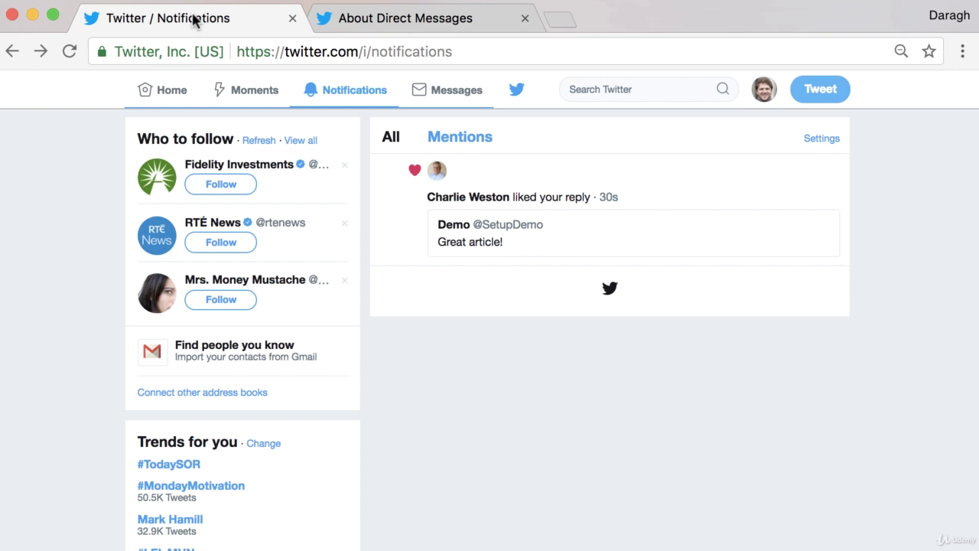
{"action": "left_click", "coordinate": [159, 93]}
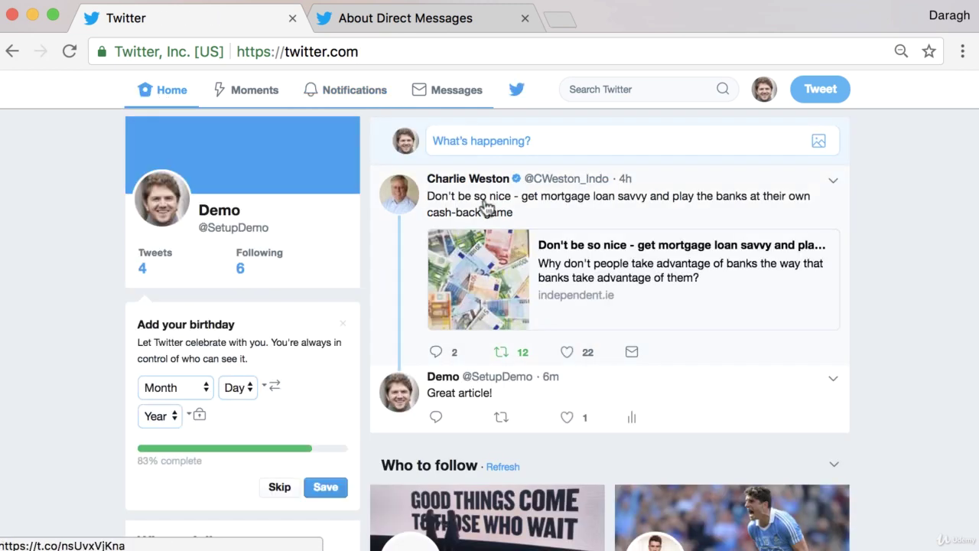
{"action": "left_click", "coordinate": [468, 182]}
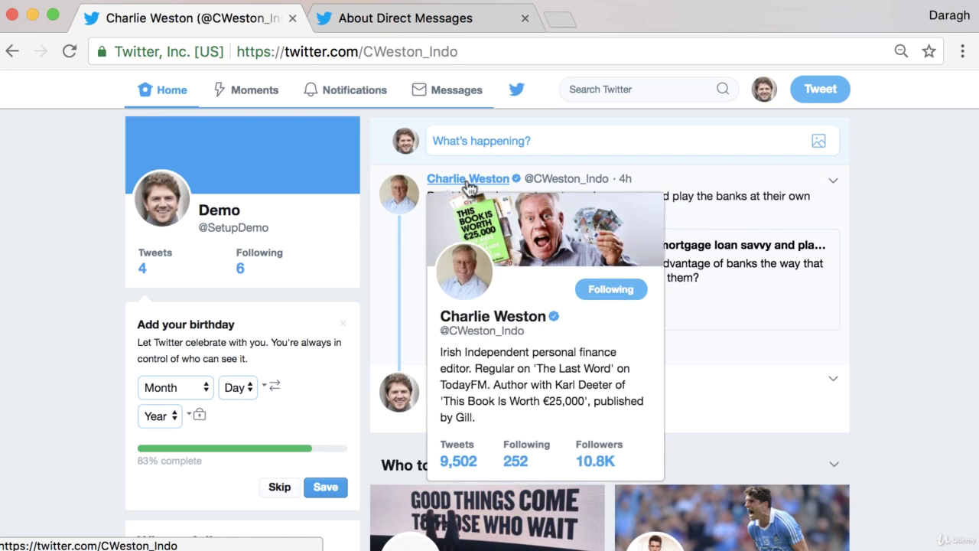
{"action": "scroll", "coordinate": [240, 324], "scroll_direction": "down", "scroll_amount": 5}
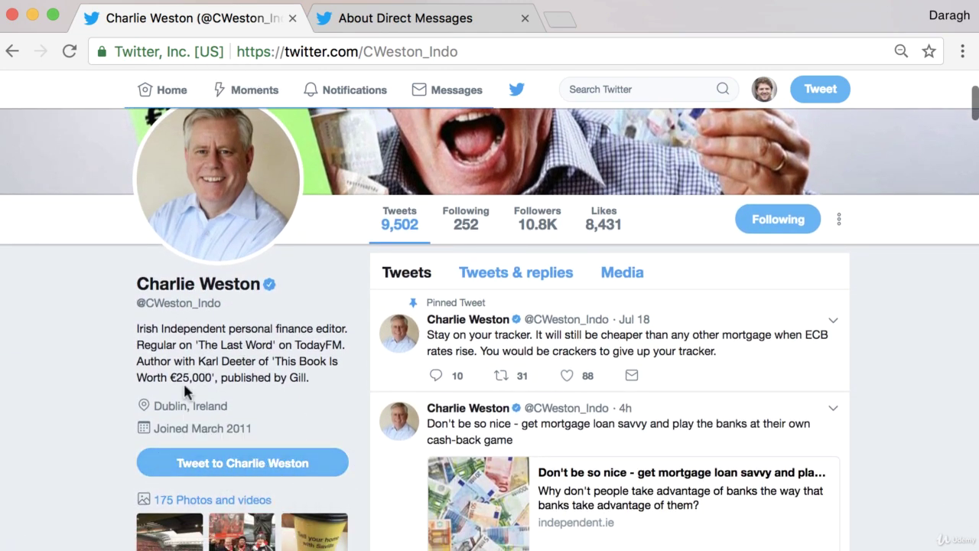
{"action": "scroll", "coordinate": [183, 381], "scroll_direction": "down", "scroll_amount": 1}
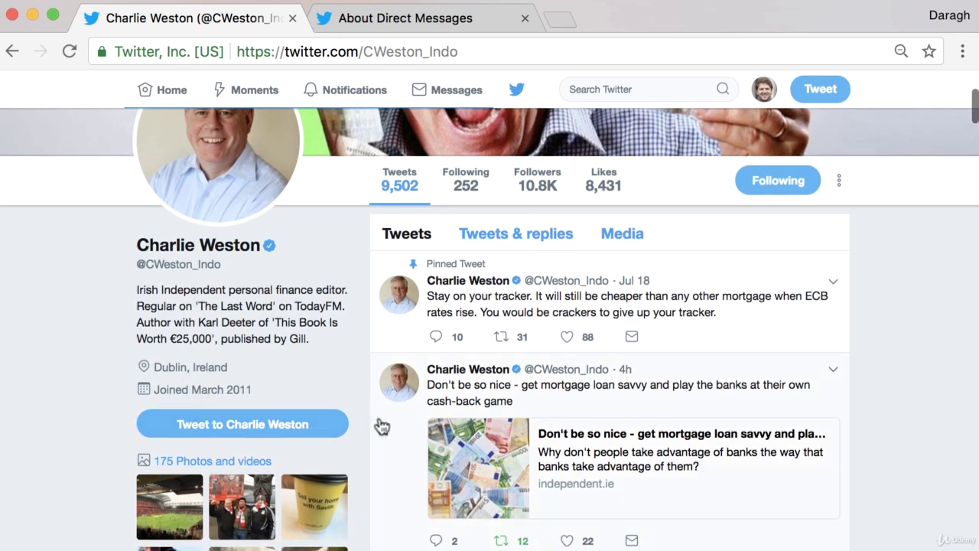
{"action": "scroll", "coordinate": [647, 475], "scroll_direction": "down", "scroll_amount": 5}
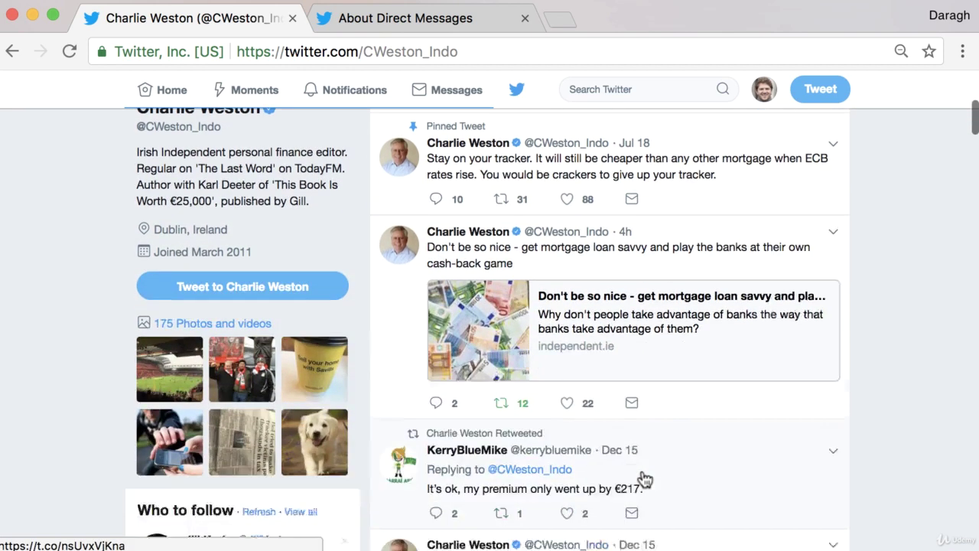
Open the profile of the account behind the retweeted €217 premium reply, bring up a Direct Message to it, and close it unsent
{"action": "left_click", "coordinate": [464, 371]}
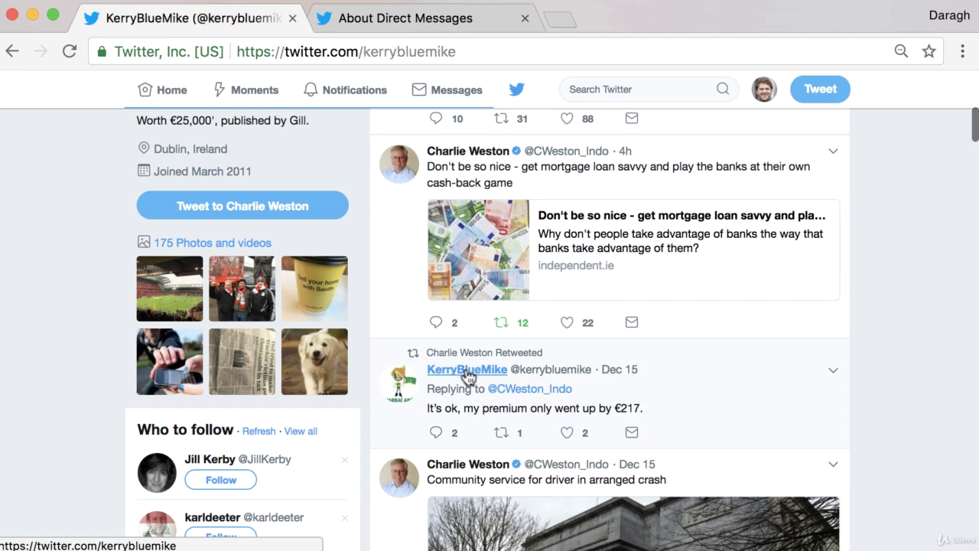
{"action": "scroll", "coordinate": [252, 359], "scroll_direction": "down", "scroll_amount": 5}
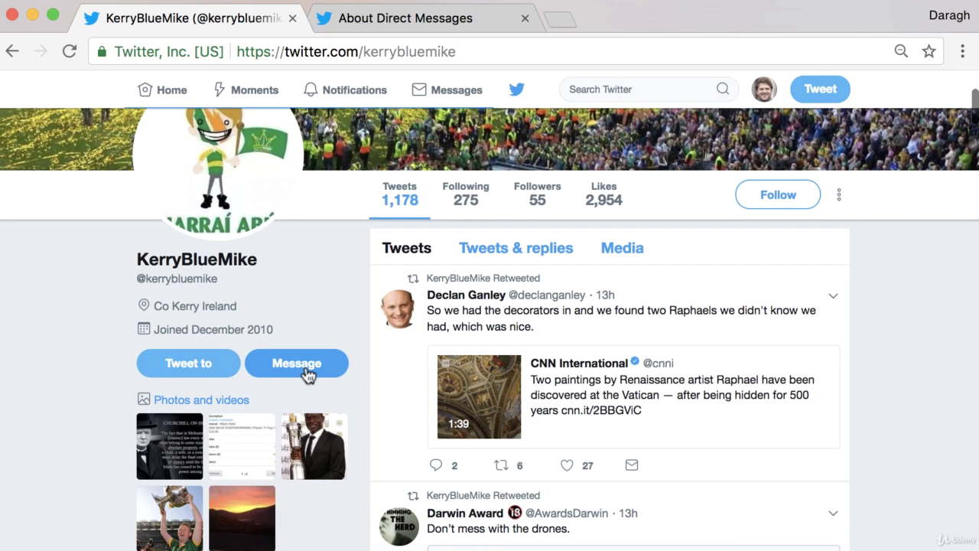
{"action": "left_click", "coordinate": [306, 372]}
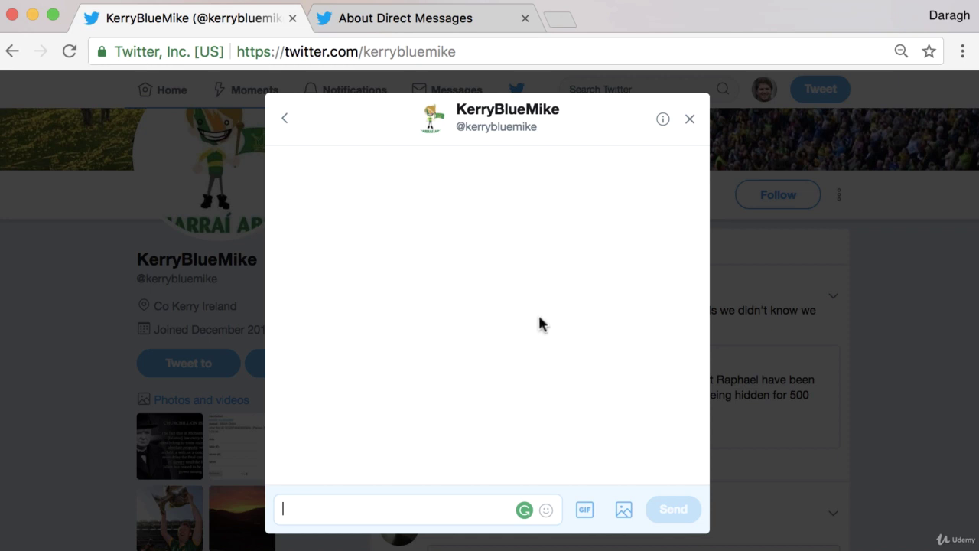
{"action": "left_click", "coordinate": [690, 121]}
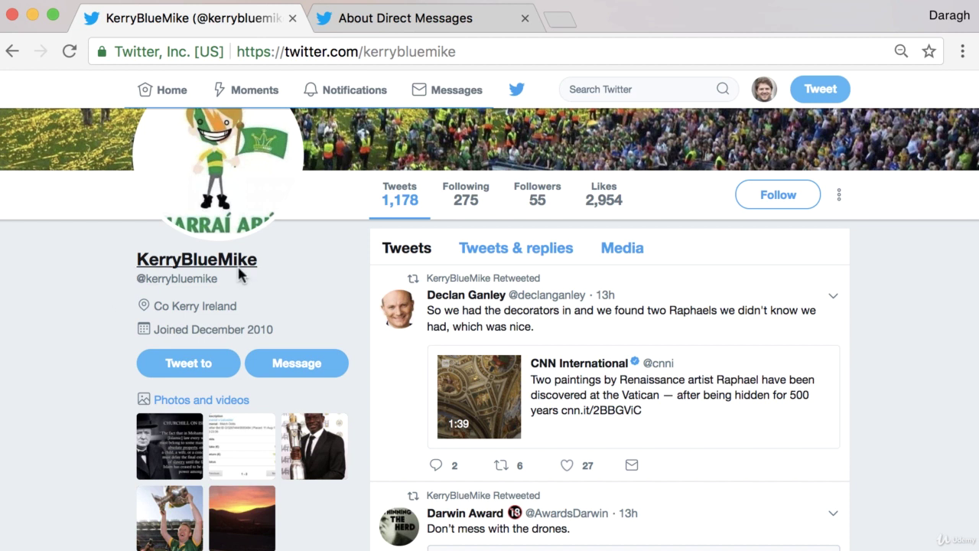
Return from the visited profiles to the Home timeline and open the demo account's own profile page
{"action": "left_click", "coordinate": [12, 53]}
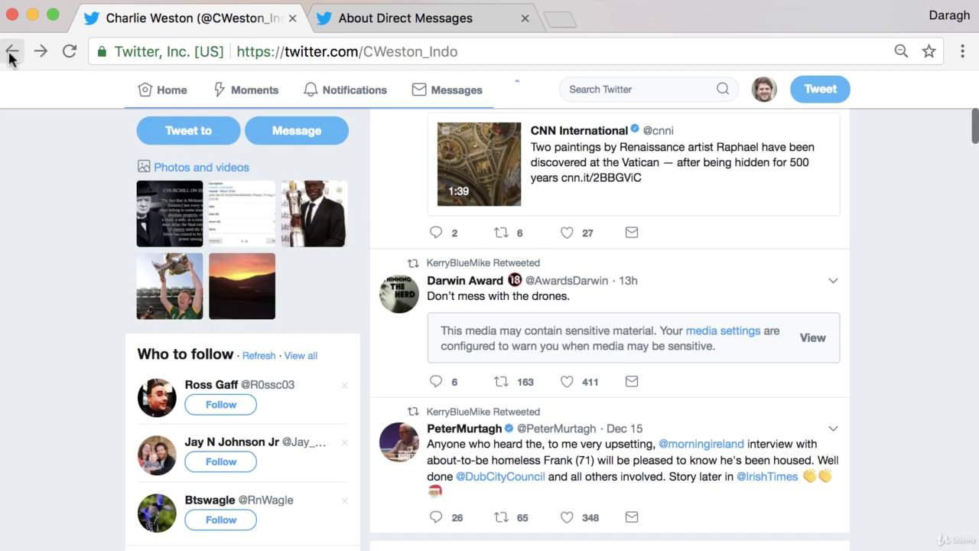
{"action": "left_click", "coordinate": [11, 53]}
{"action": "left_click", "coordinate": [12, 54]}
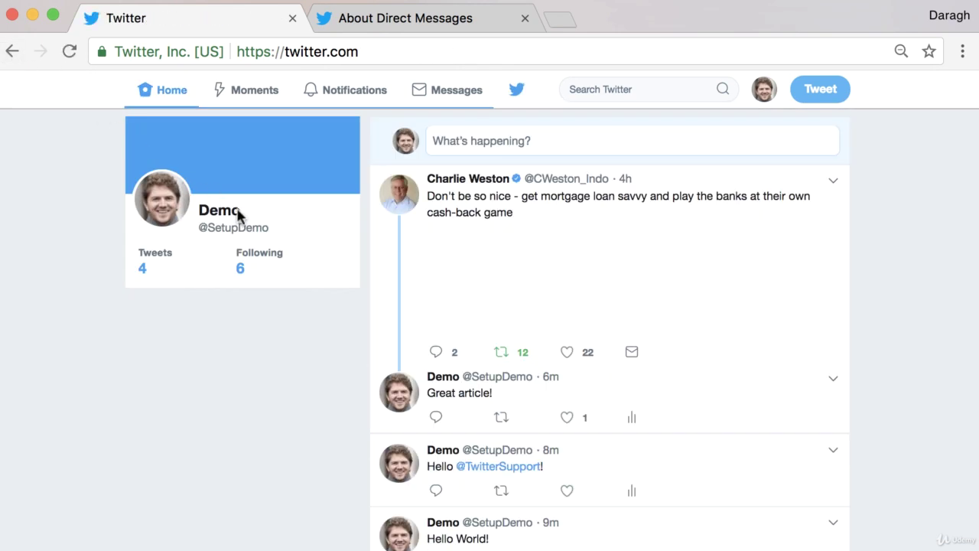
{"action": "left_click", "coordinate": [229, 215]}
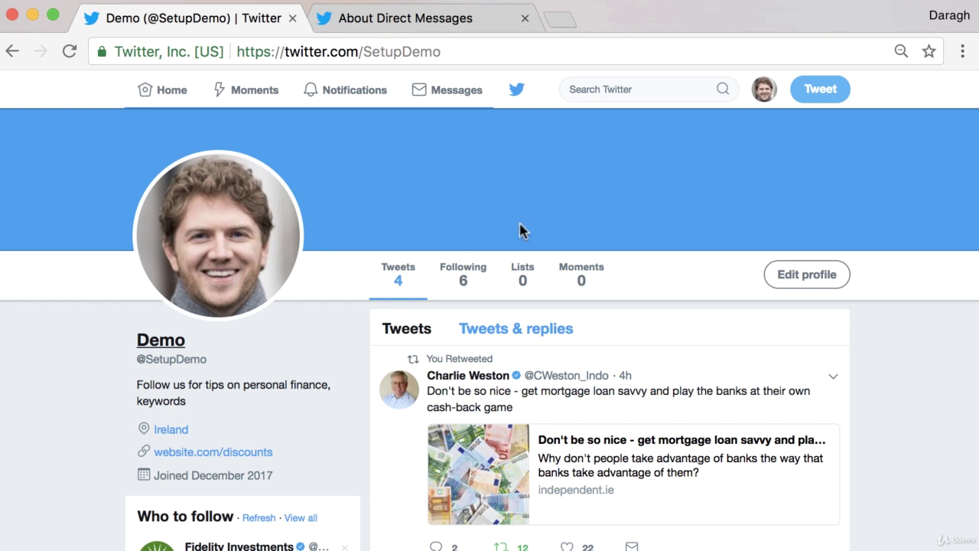
Open Twitter's Help Center in a separate browser tab from the account options and switch to it
{"action": "left_click", "coordinate": [764, 89]}
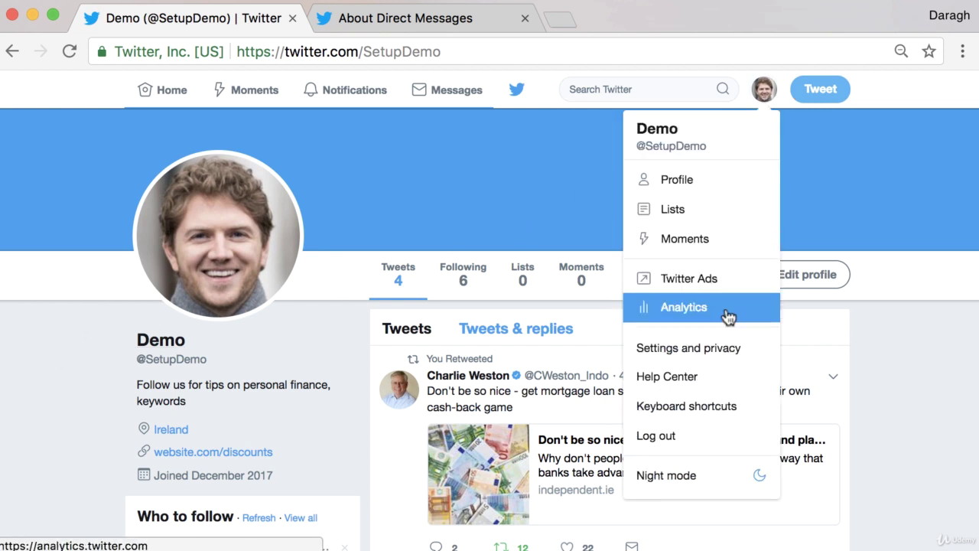
{"action": "right_click", "coordinate": [692, 385]}
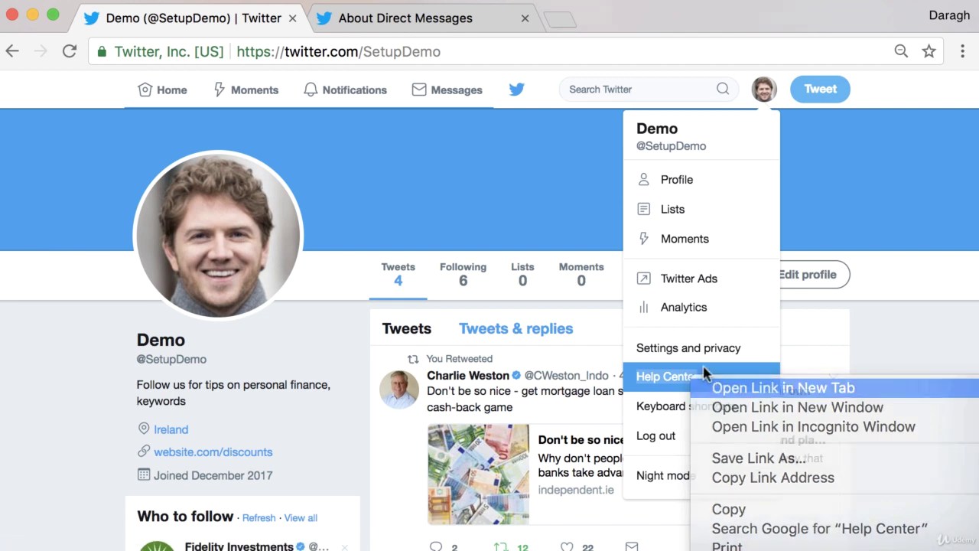
{"action": "left_click", "coordinate": [764, 384]}
{"action": "left_click", "coordinate": [451, 22]}
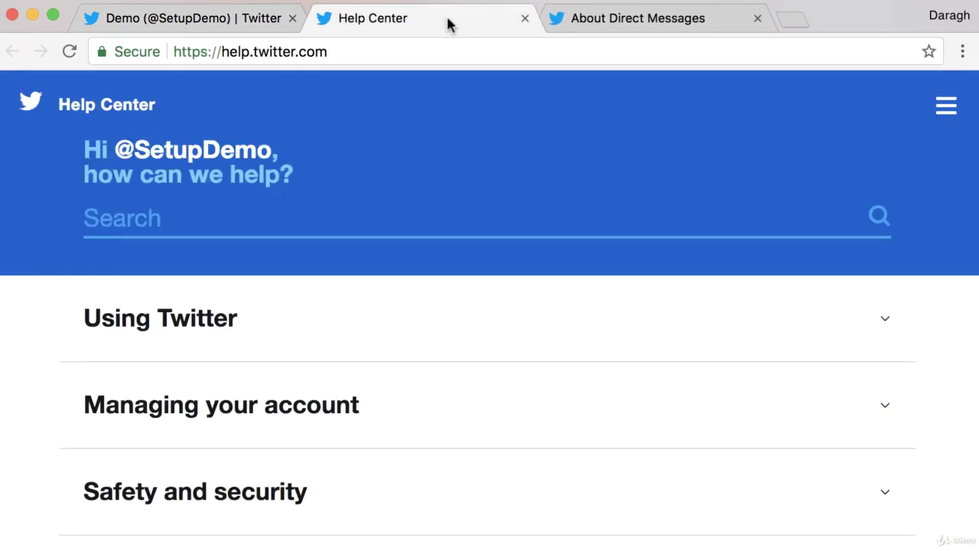